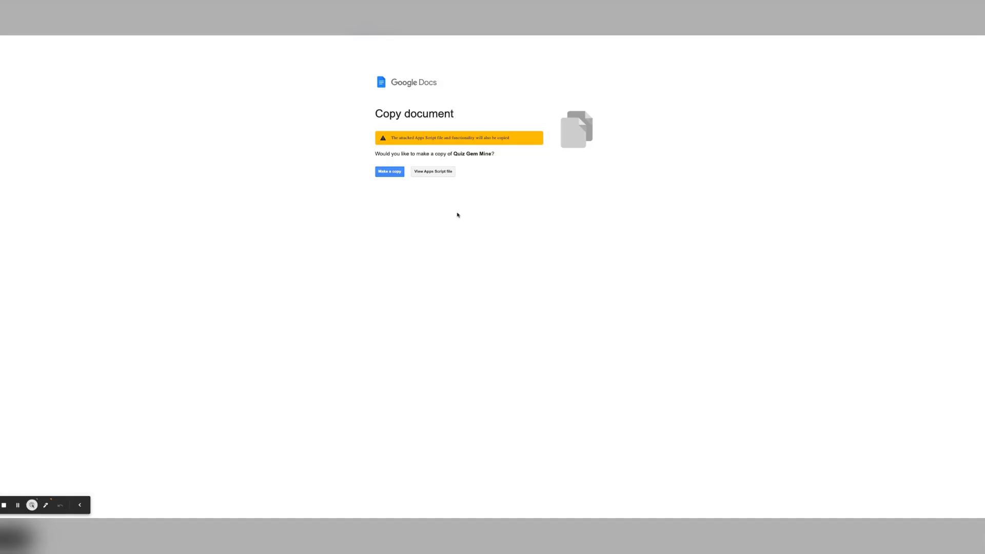
Step: Make a copy of the Quiz Gem Mine document and rename it "Gem Question Doc"
click(389, 174)
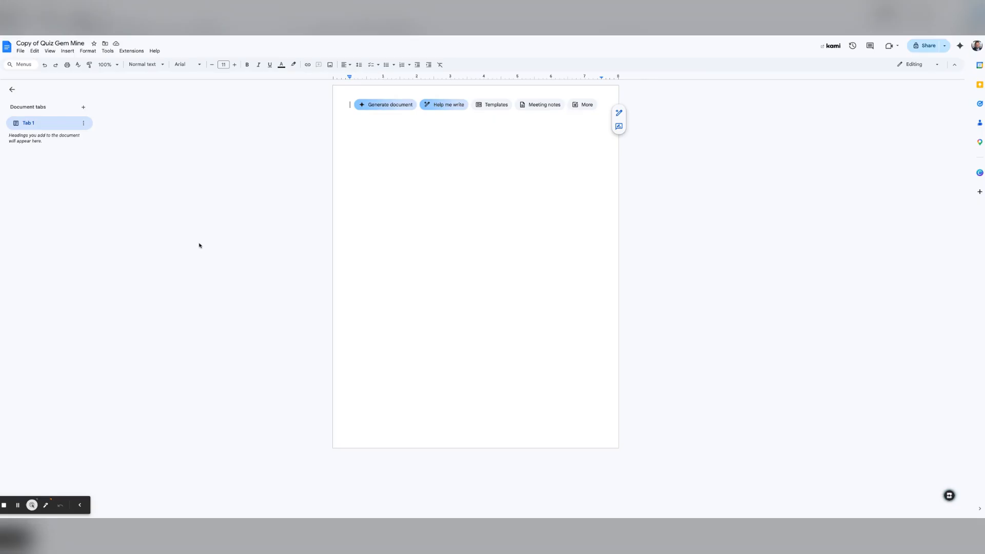
click(52, 43)
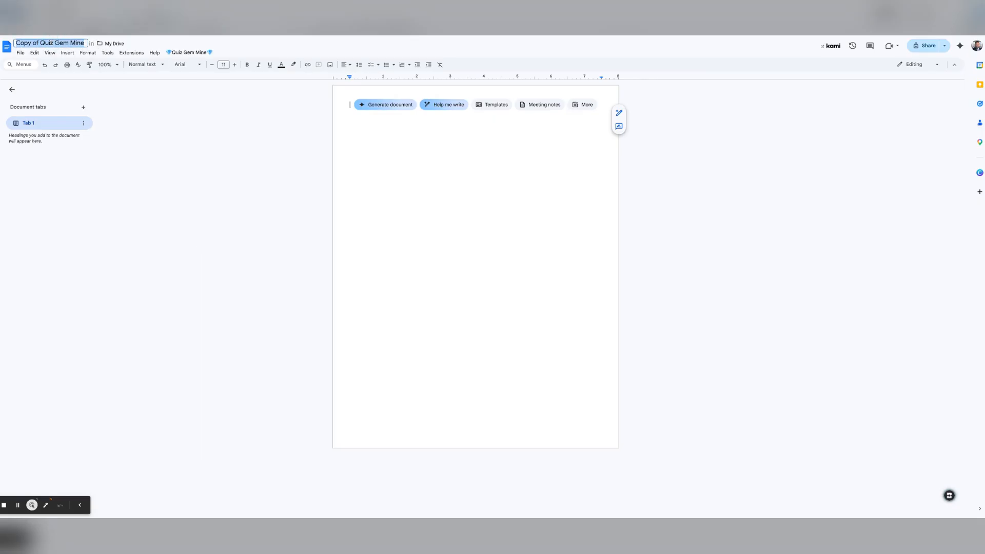
text(Gem Question Doc)
key(Return)
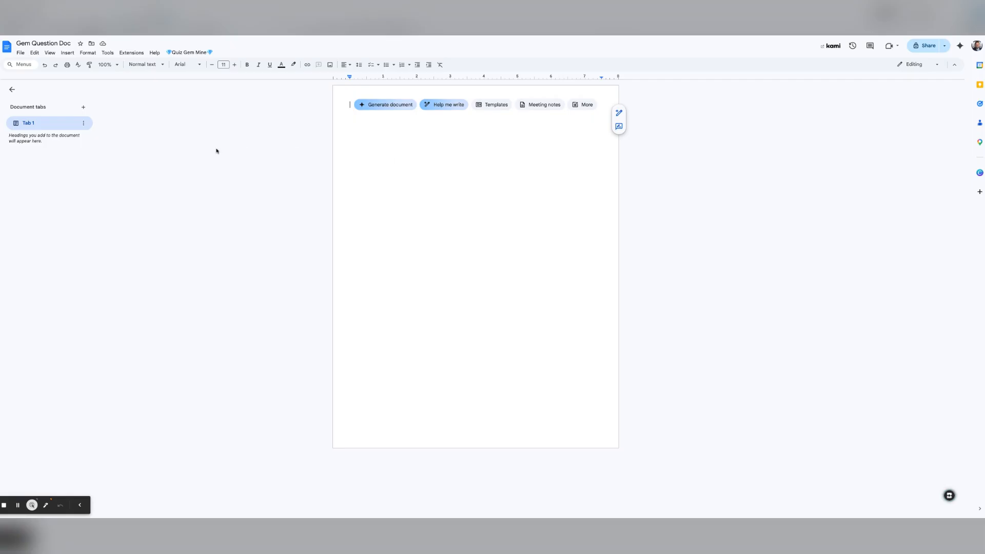
Step: Launch the Google Form Quiz Creator and authorize its script with all requested account permissions
click(182, 54)
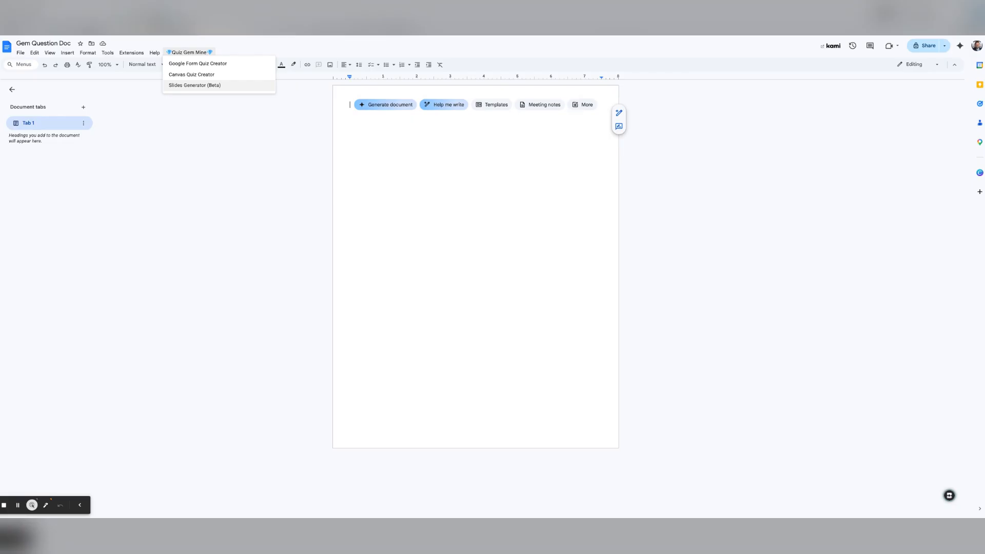
click(203, 68)
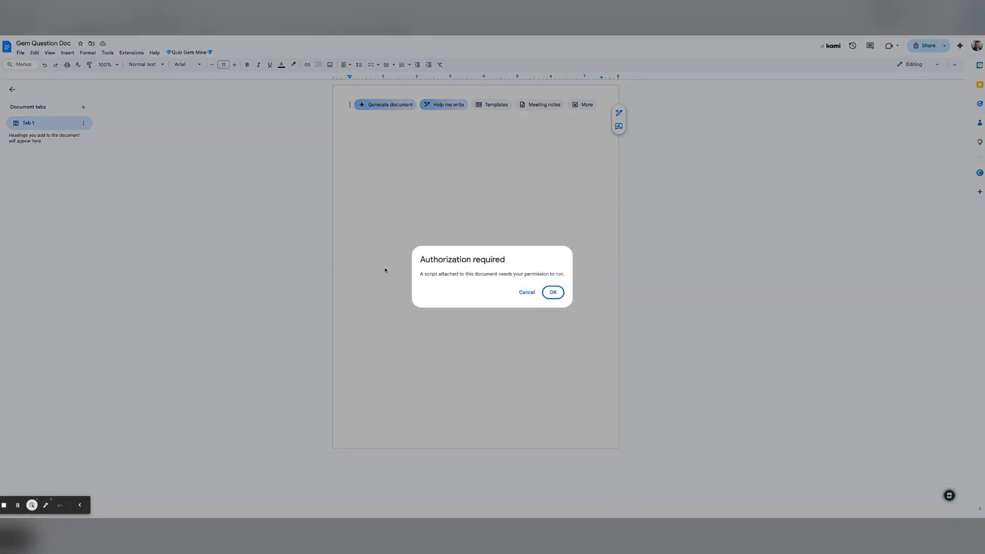
click(553, 297)
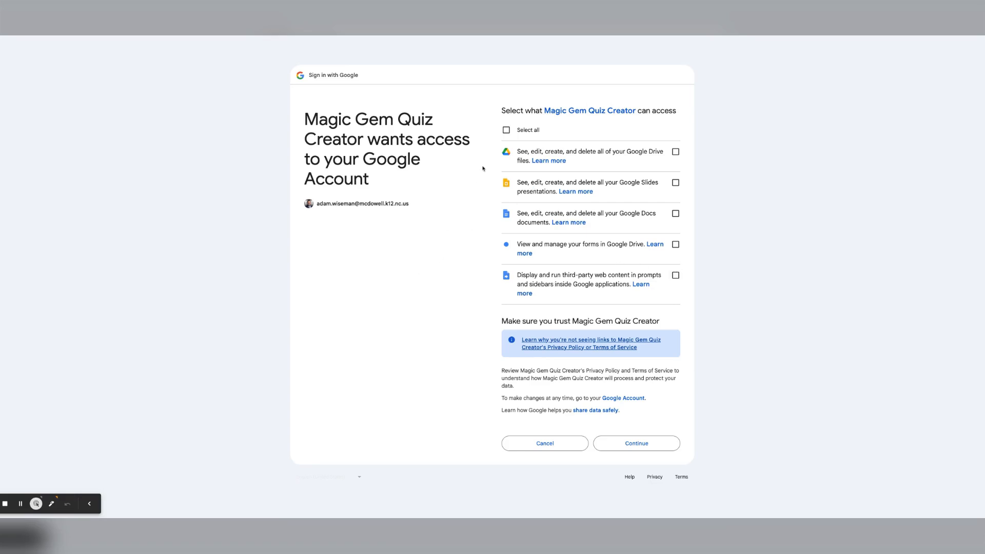
click(506, 130)
click(637, 444)
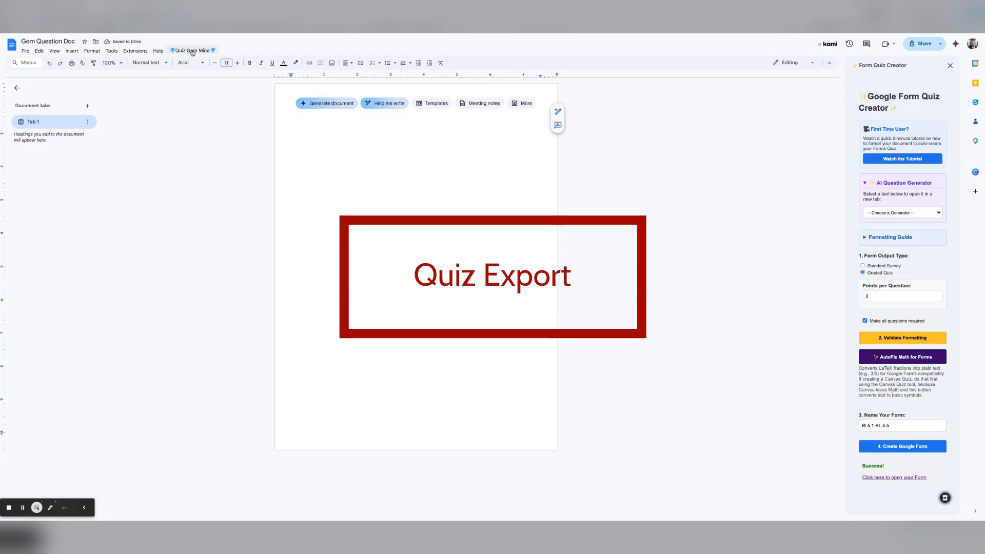
Step: Open the Canvas Quiz Creator and launch the NC 9th-12th Math Canvas LMS Quiz Question Generator from its AI generators
click(193, 51)
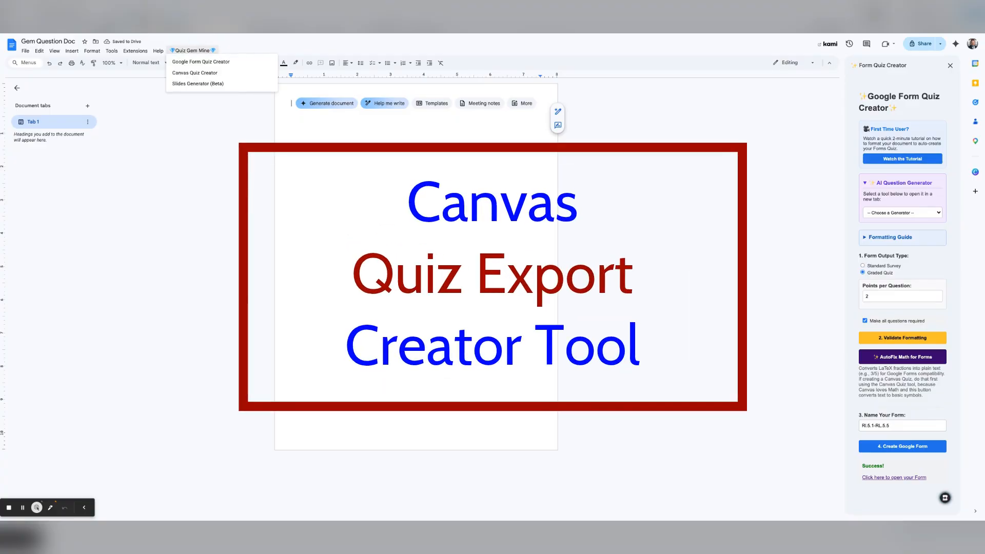
click(202, 78)
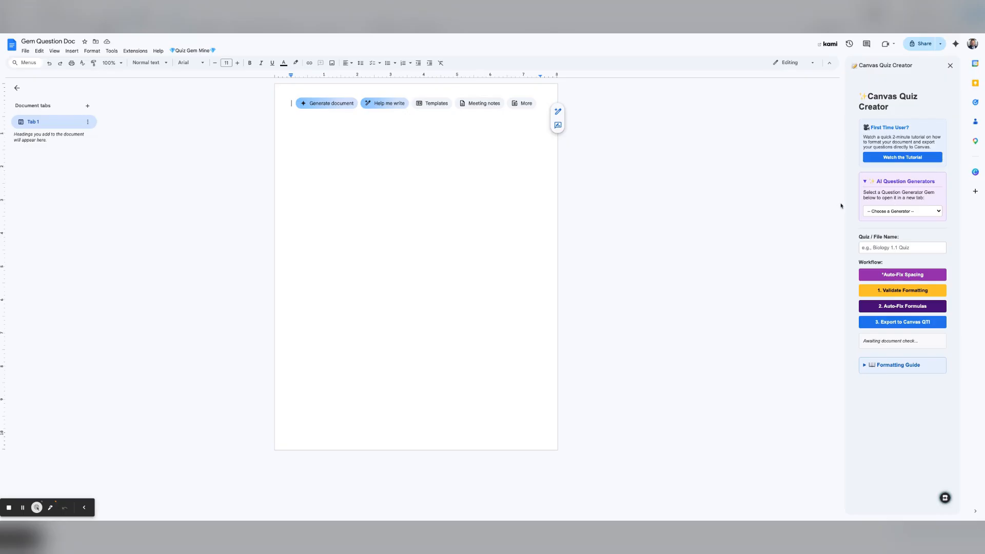
click(929, 212)
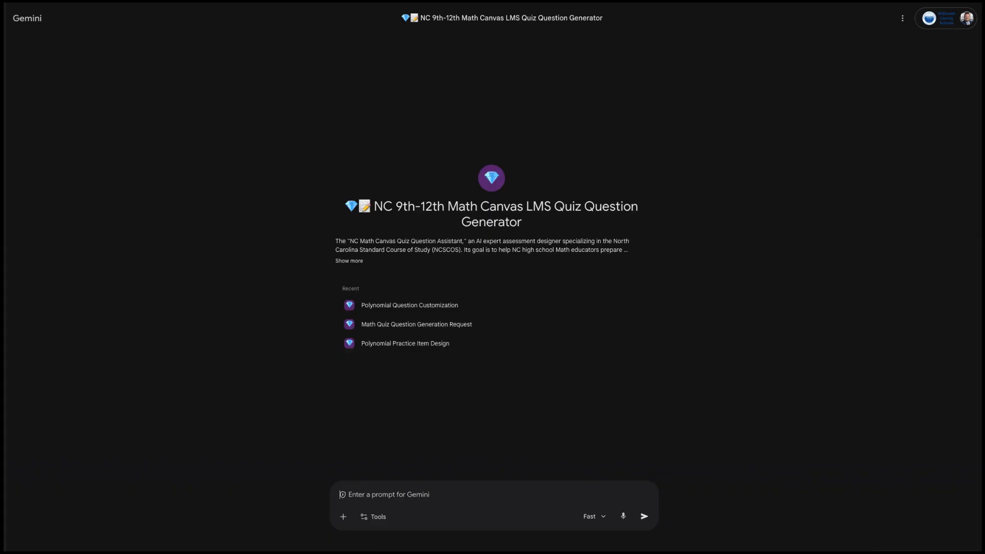
Step: Start the question generator chat with the topic "exponents" and give "Math 1" as the course
text(ehl)
key(BackSpace)
key(BackSpace)
text(xponents)
key(Return)
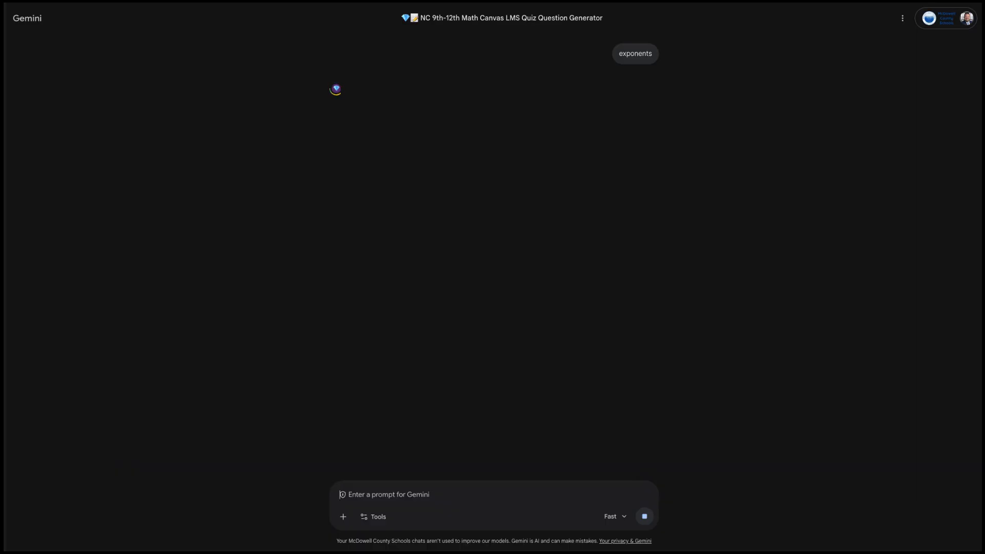
text(Math 1)
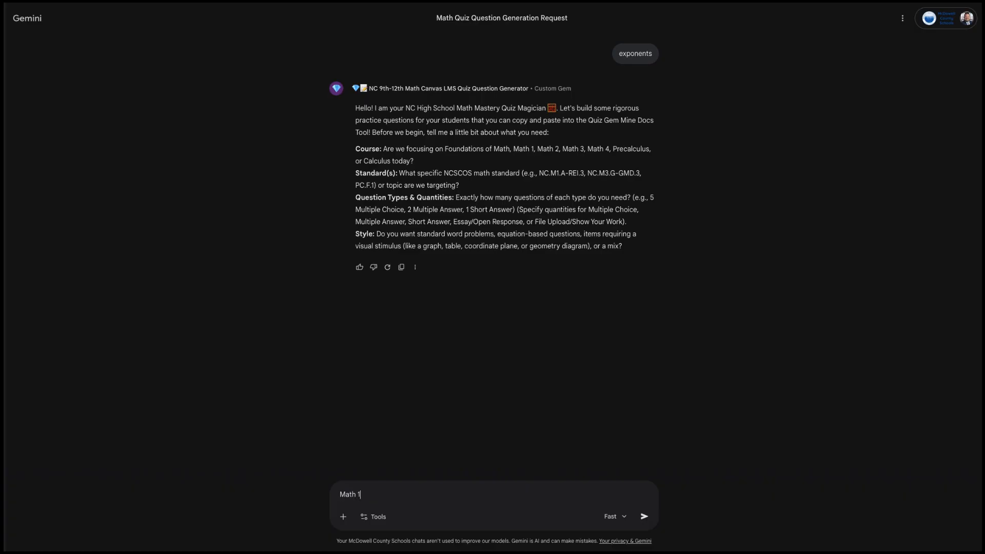
key(Return)
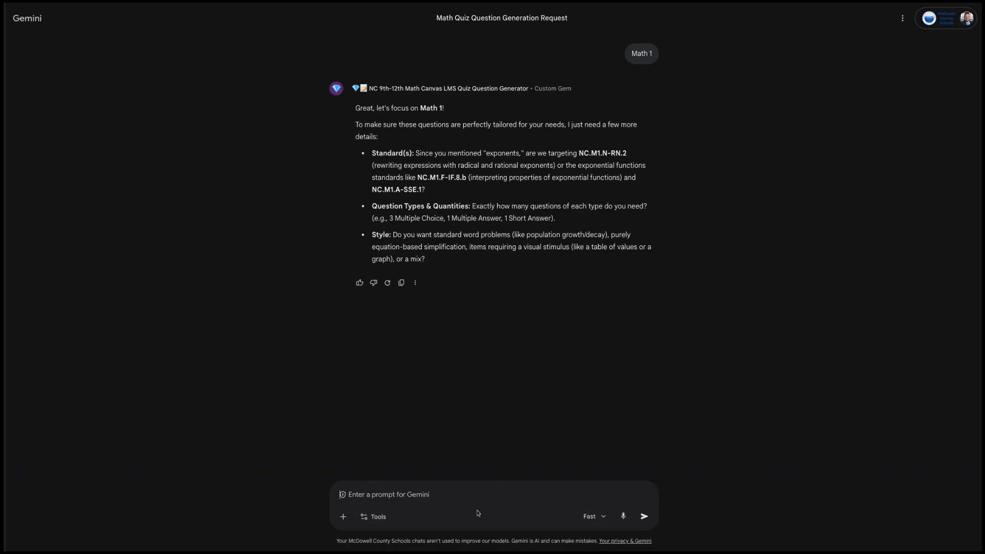
Step: Switch the Gemini model for the quiz question chat to Thinking
click(594, 516)
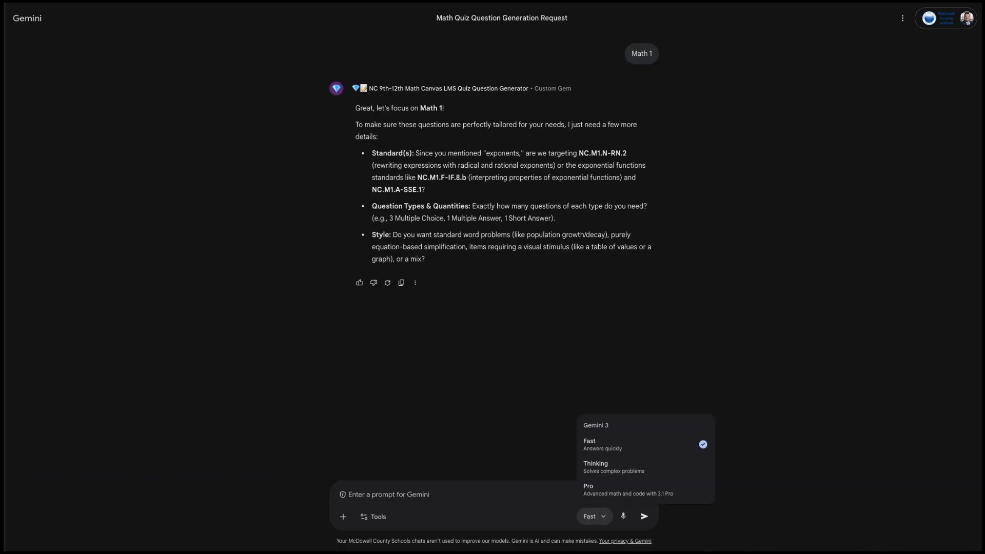
click(624, 473)
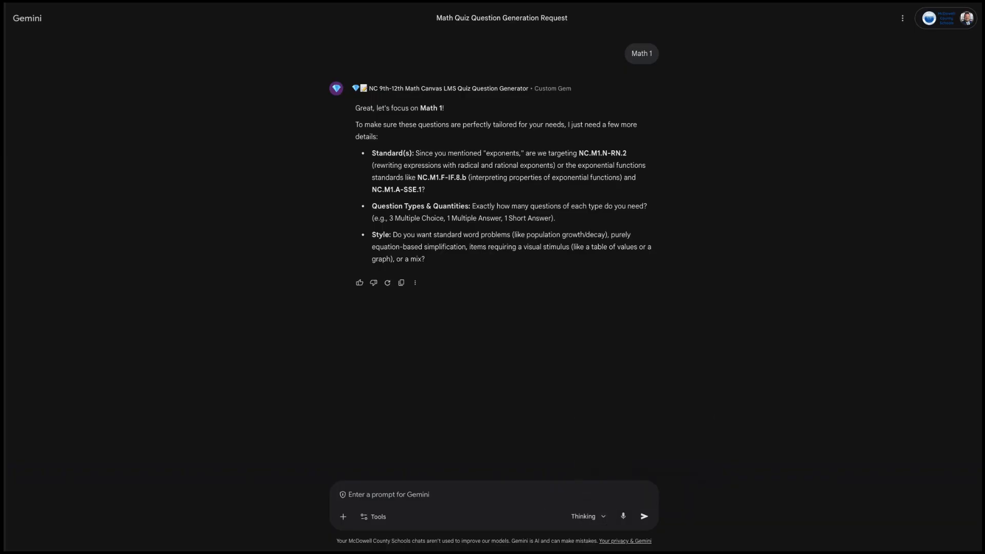
click(588, 516)
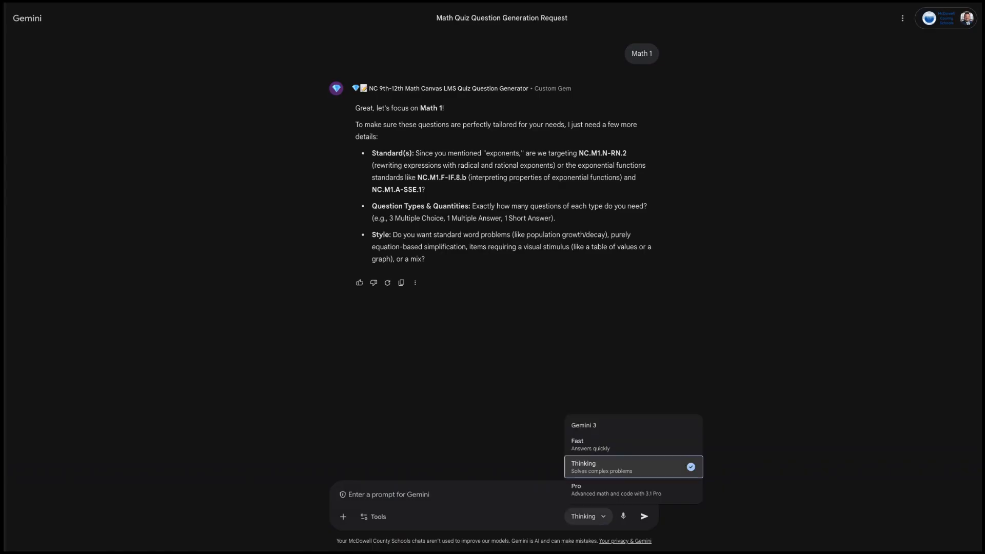
click(623, 468)
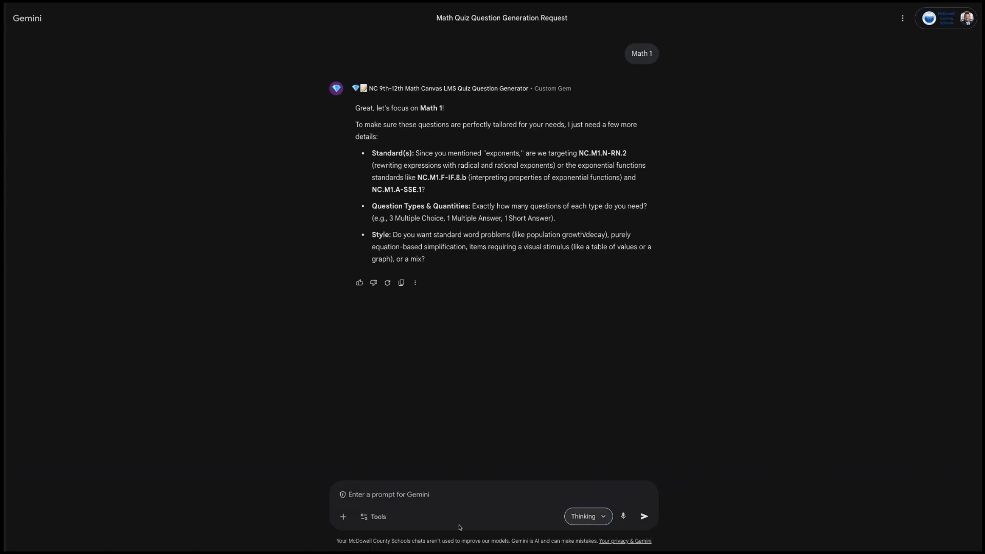
click(451, 495)
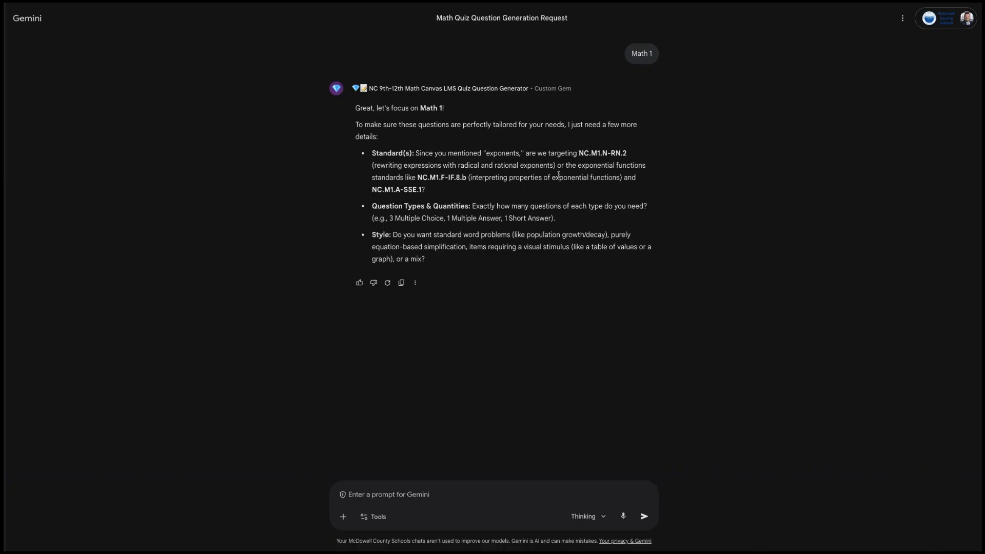
Step: Request questions for standard NC.M1.N-RN.2, copied from the reply, with "5 MC, 1 MA, 1 SA and a mix"
drag(577, 153, 631, 151)
key(ctrl+c)
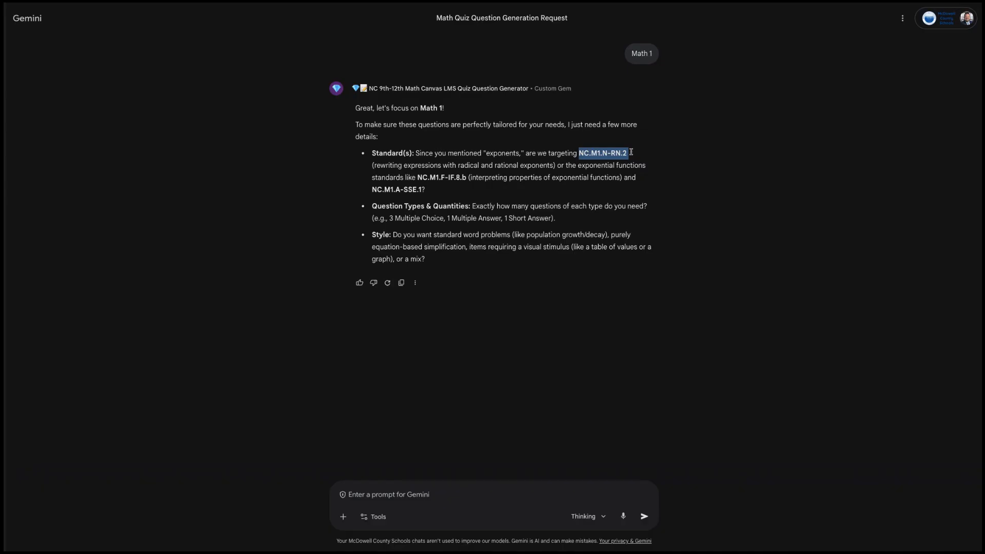
click(424, 491)
key(ctrl+v)
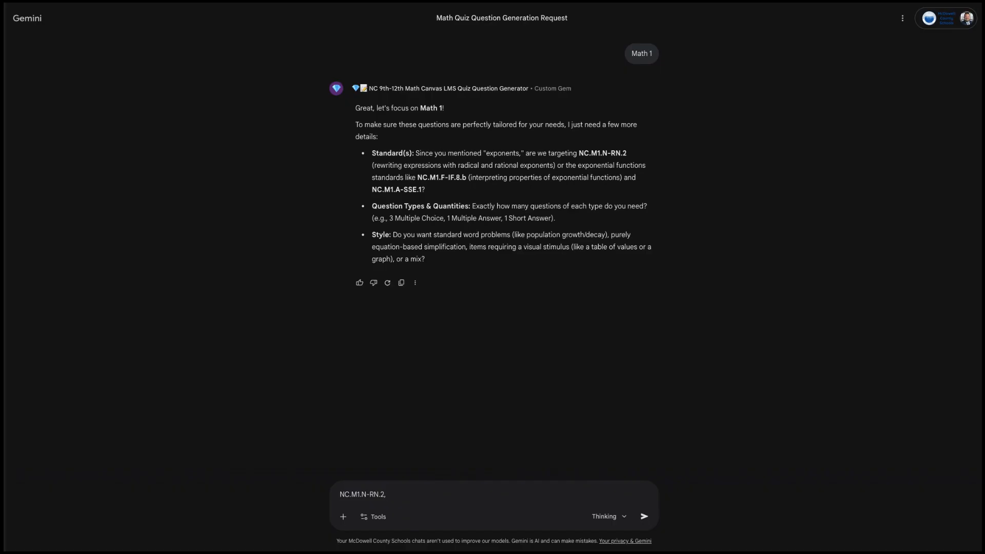
text(5 MC, 1 MA, 1 SA)
text(and a mix)
key(Return)
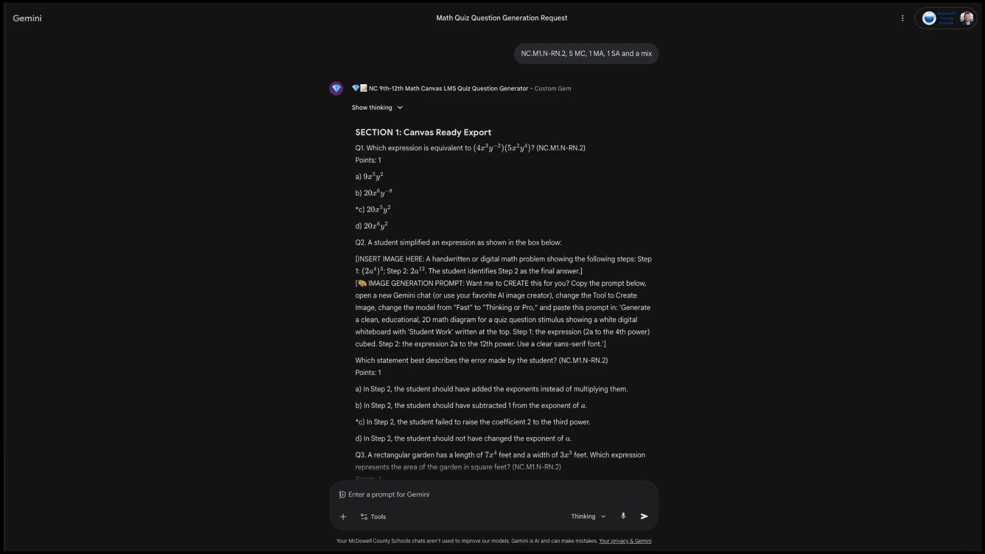
Step: Review the generated Canvas-ready questions and the teacher guide through to the last question's answer rationale
scroll(499, 348, down, 20)
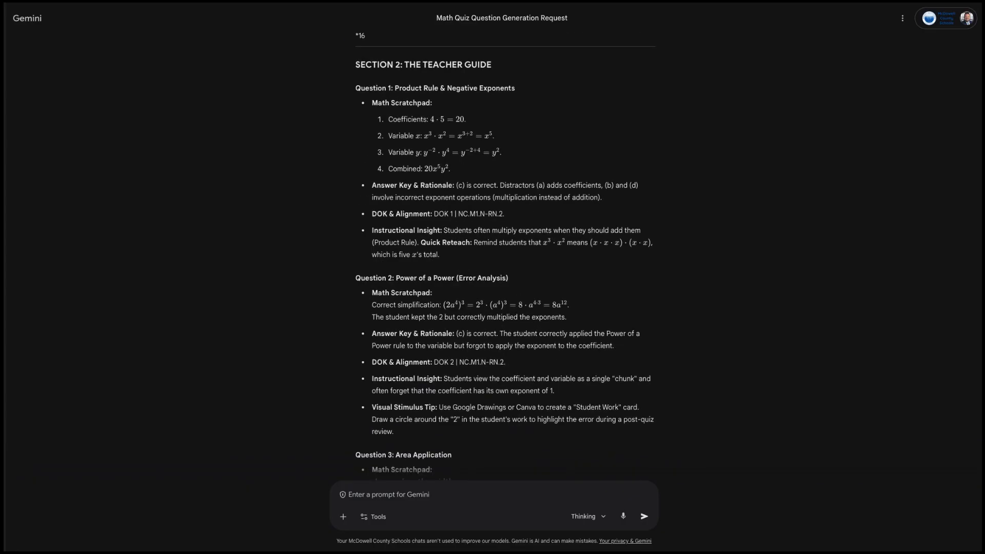
scroll(506, 255, down, 7)
scroll(504, 255, down, 8)
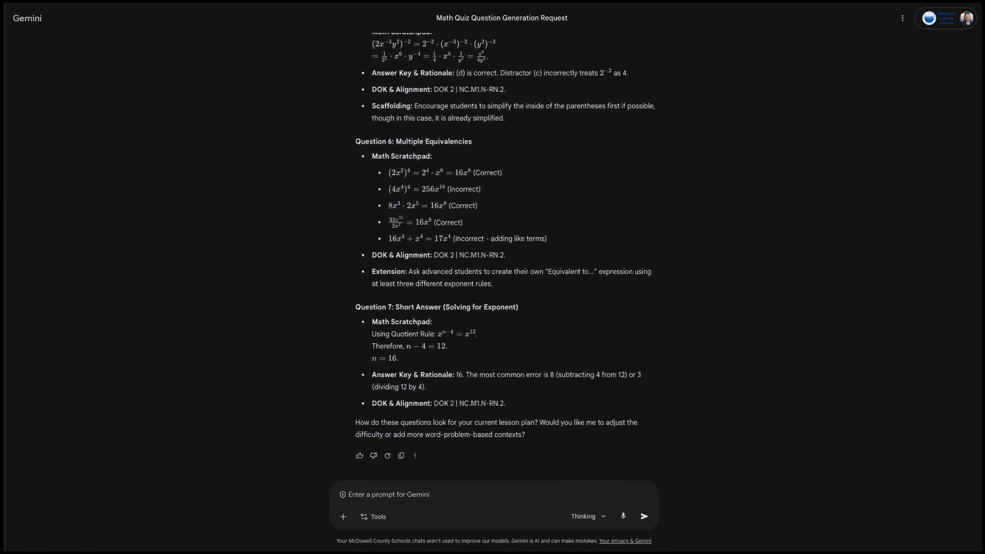
scroll(506, 256, up, 8)
scroll(505, 257, up, 4)
scroll(506, 257, up, 5)
scroll(505, 256, up, 20)
scroll(418, 285, up, 2)
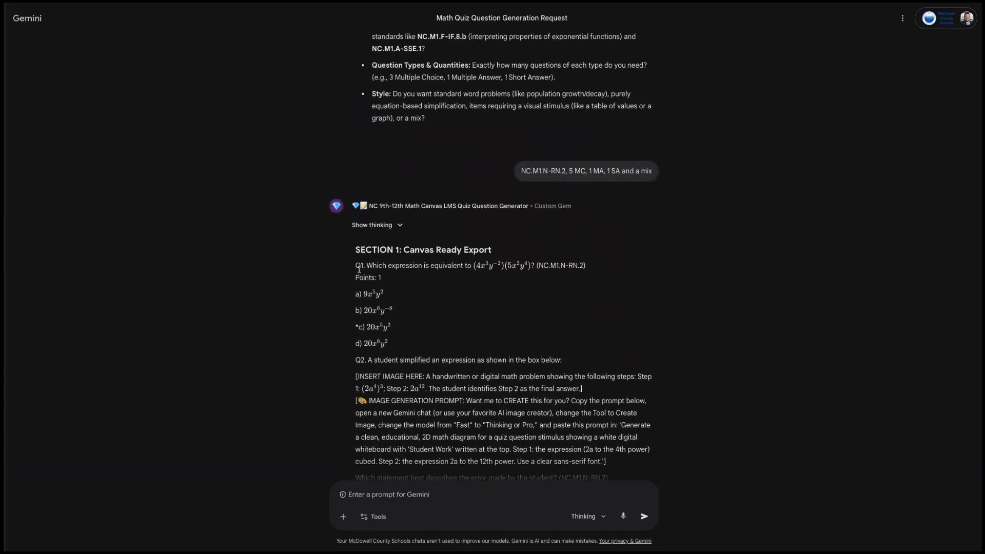
Step: Copy questions Q1 to Q7 of the Canvas Ready Export section into the empty Gem Question Doc
drag(356, 267, 423, 186)
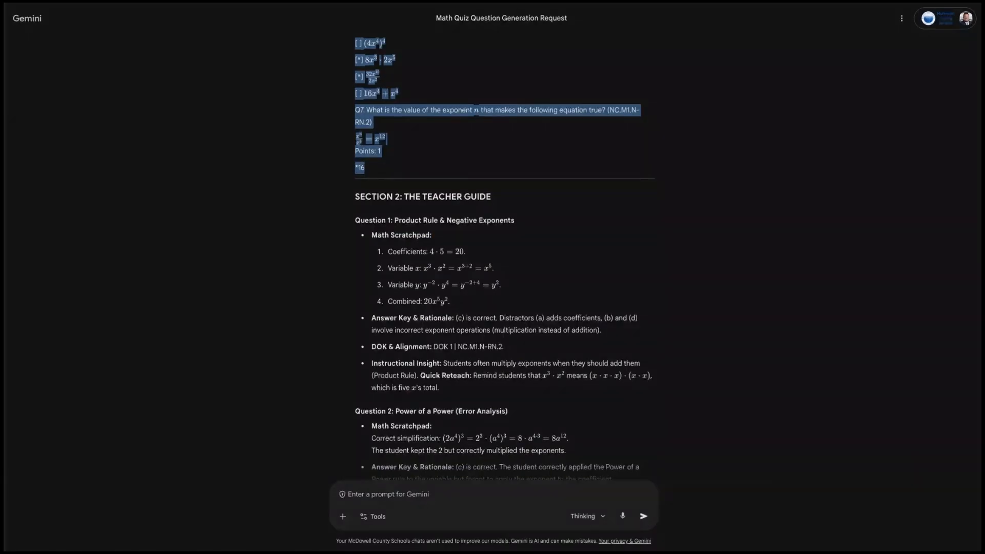
key(alt+Tab)
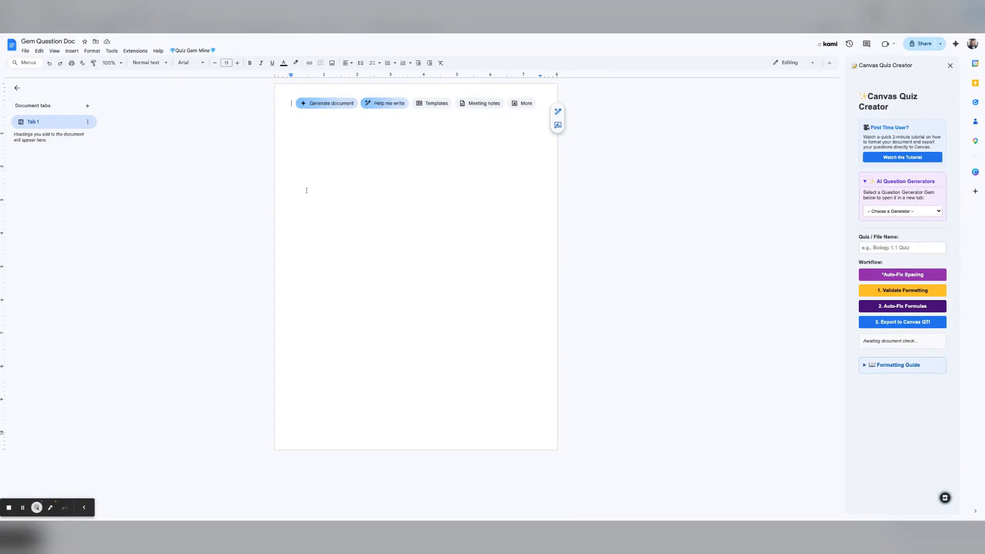
key(ctrl+v)
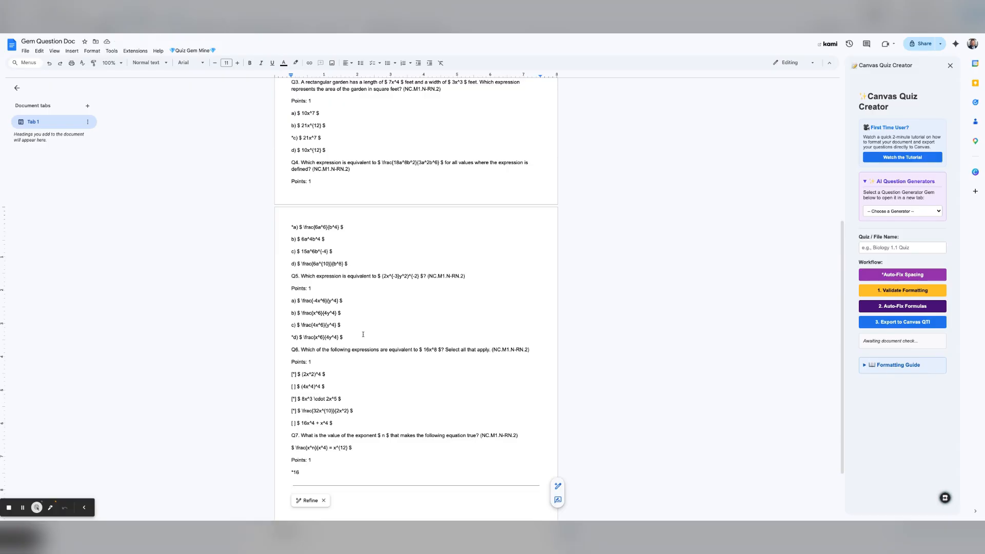
Step: Select Question 2's image generation prompt in the document, from "Generate a clean, educational" to "clear sans-serif font."
scroll(388, 302, up, 3)
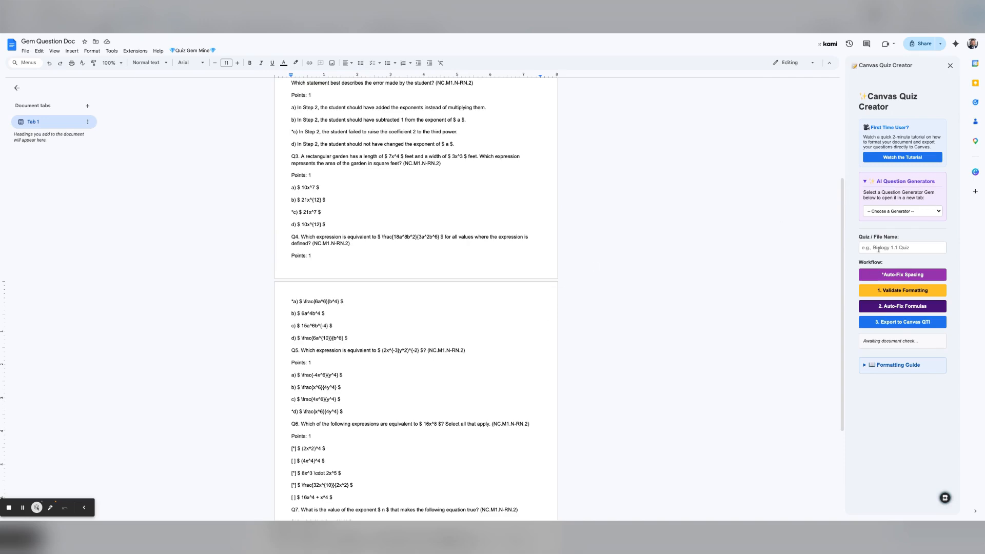
scroll(389, 292, up, 5)
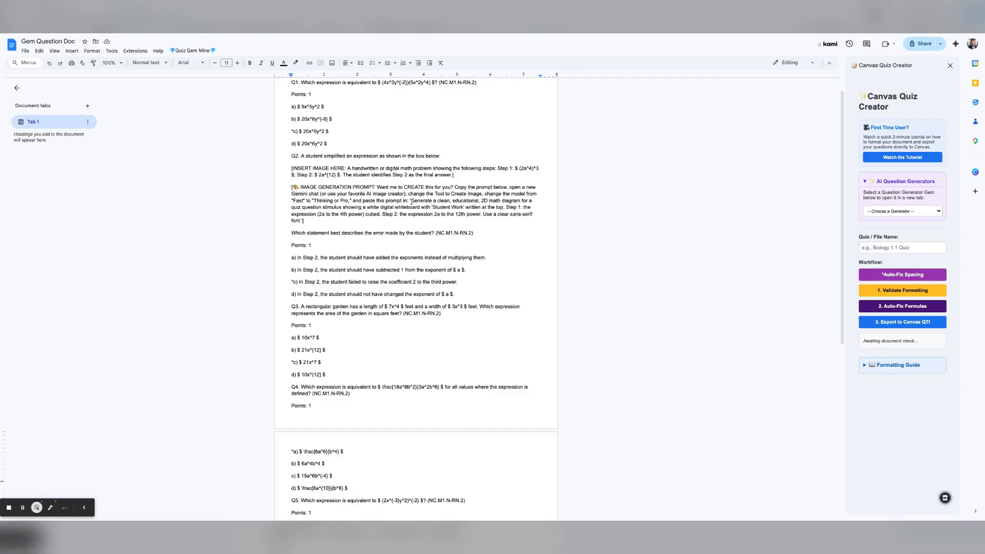
click(412, 201)
drag(411, 201, 301, 220)
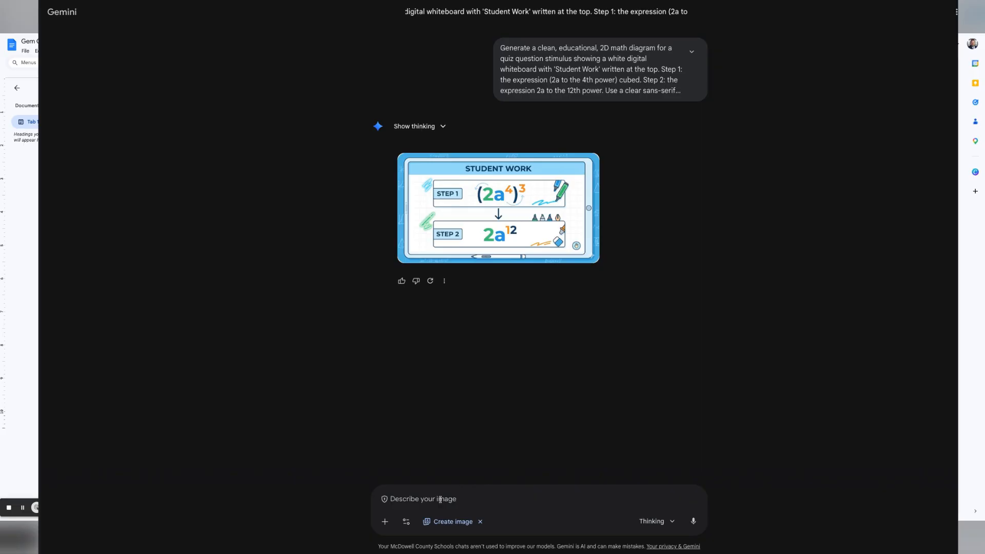
Step: Check in the Gemini image chat which tool and which model are set for generating the student work picture
click(406, 522)
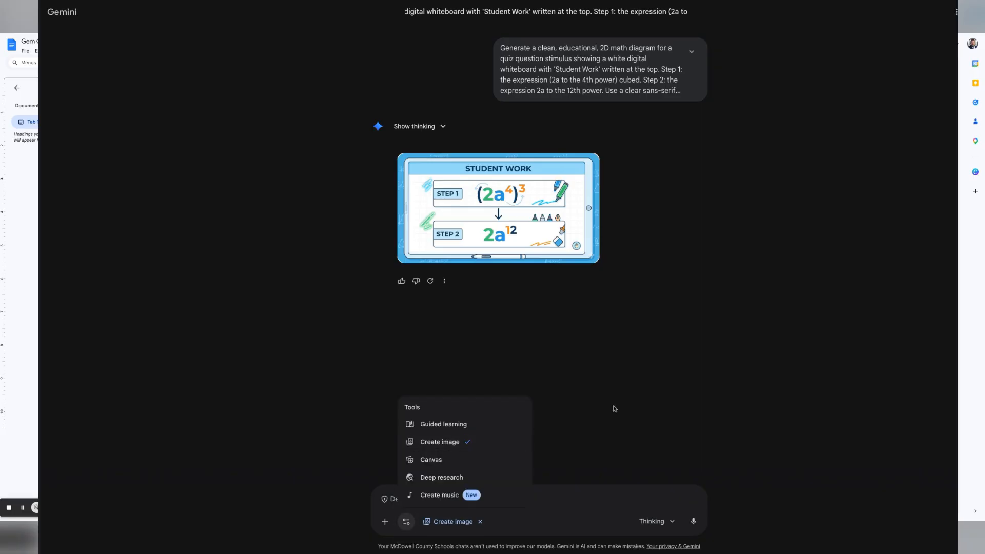
click(643, 405)
click(662, 521)
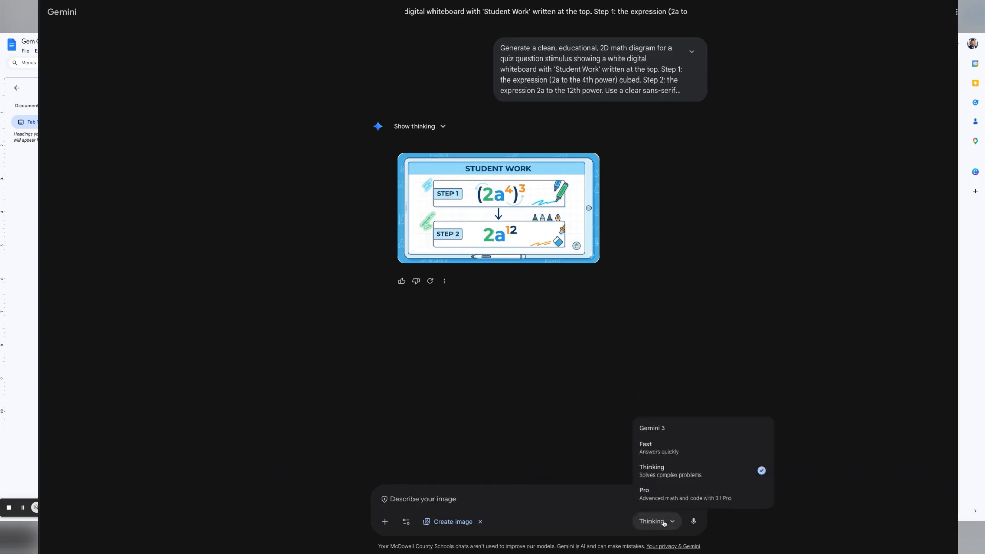
click(767, 306)
mouse_move(562, 215)
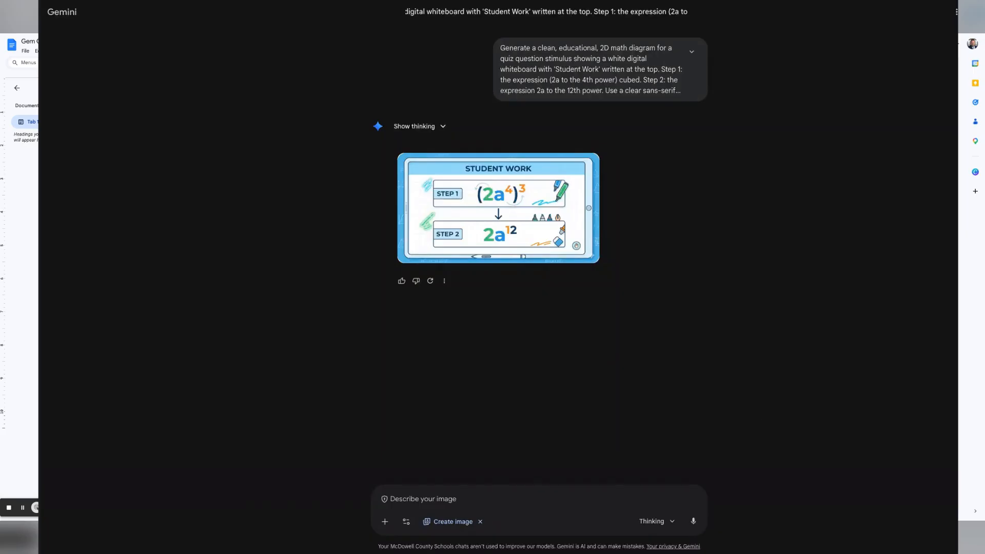
mouse_move(605, 254)
click(405, 525)
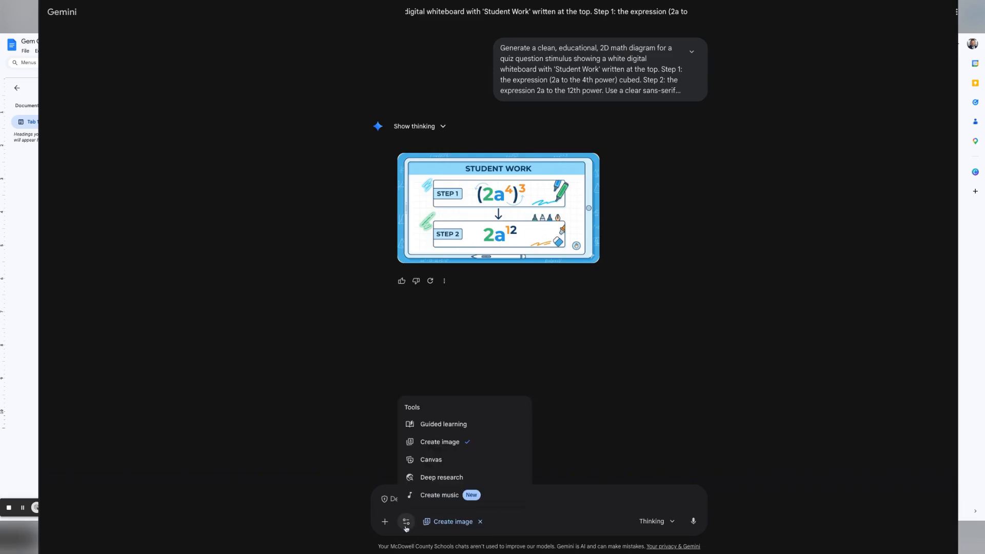
click(642, 402)
click(663, 521)
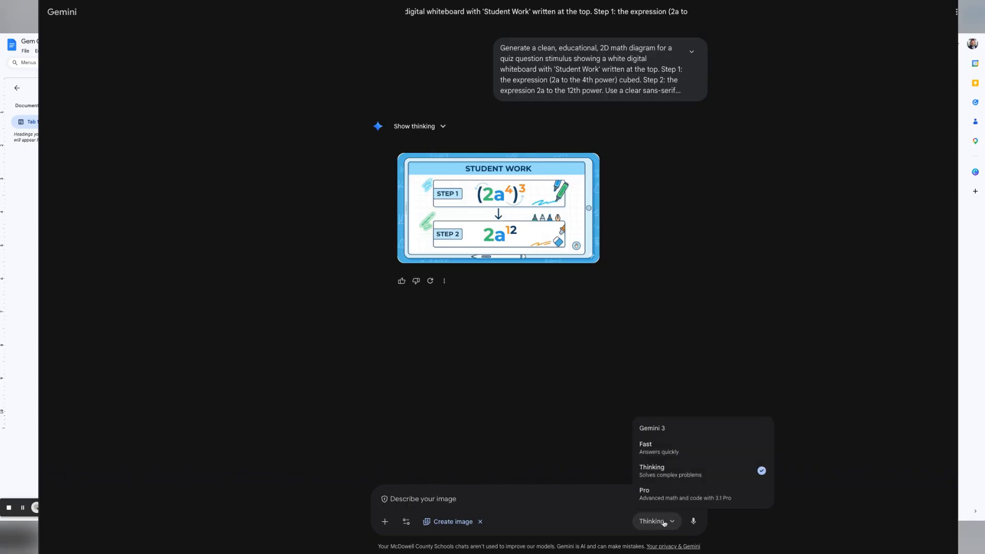
Step: Review the tool list and the Gemini 3 model options available for creating the student work image
click(765, 304)
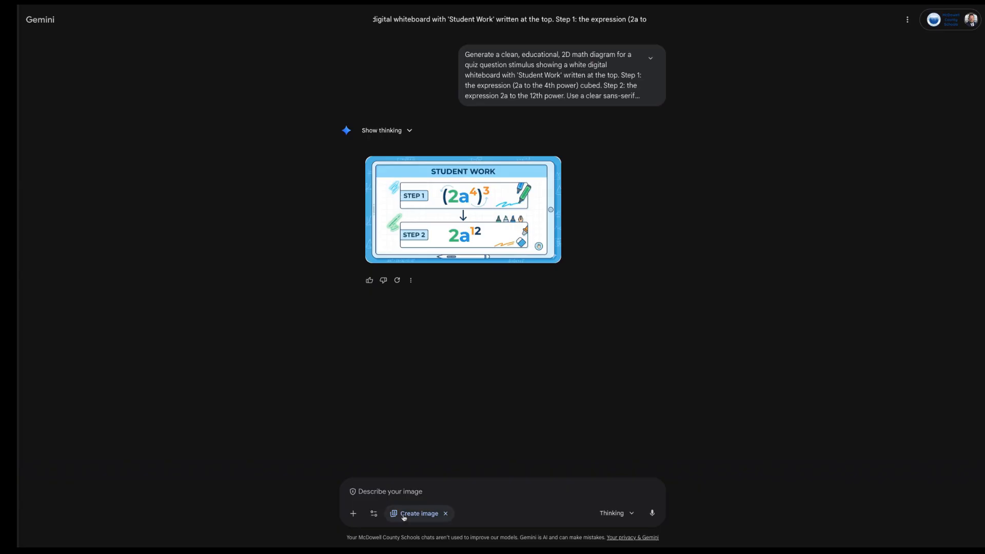
click(374, 514)
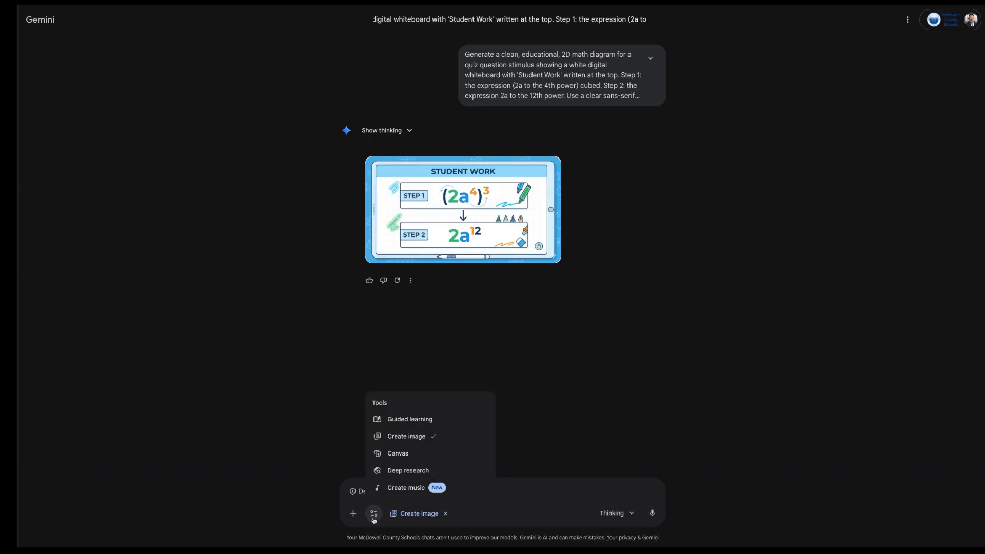
click(602, 398)
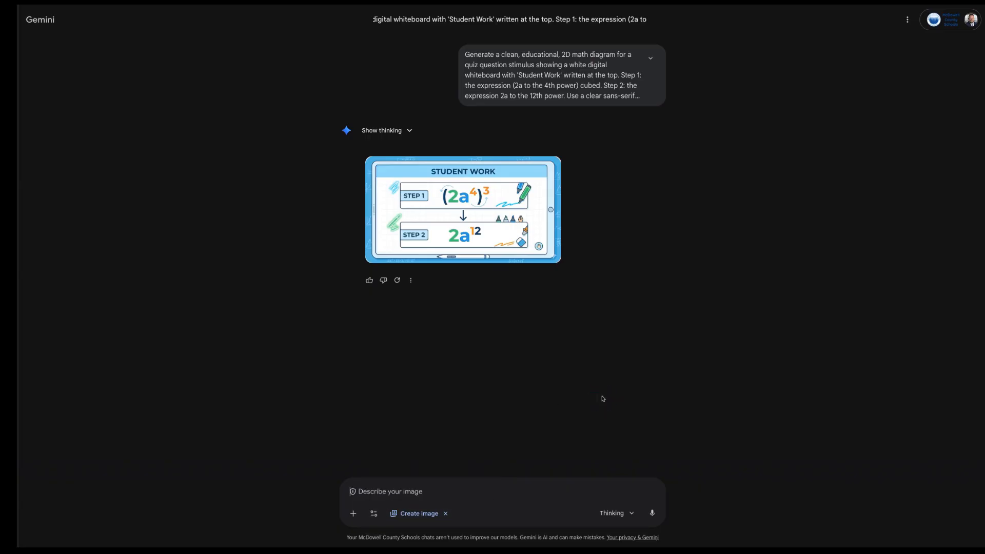
click(623, 513)
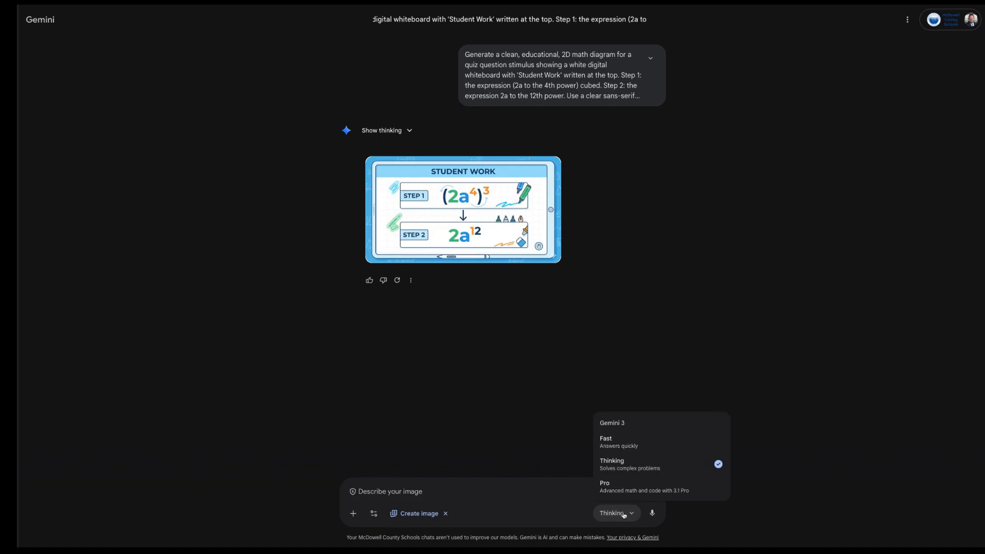
click(724, 303)
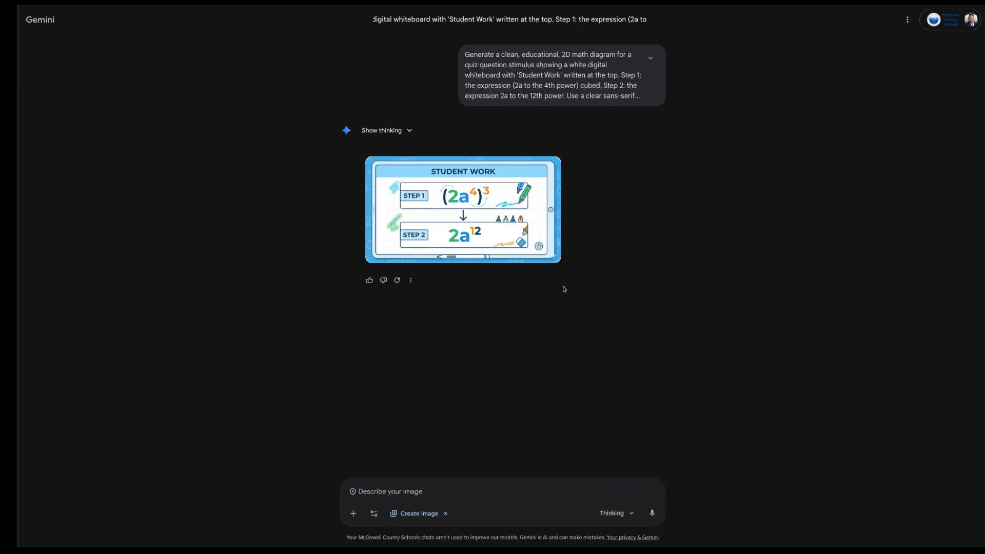
mouse_move(539, 175)
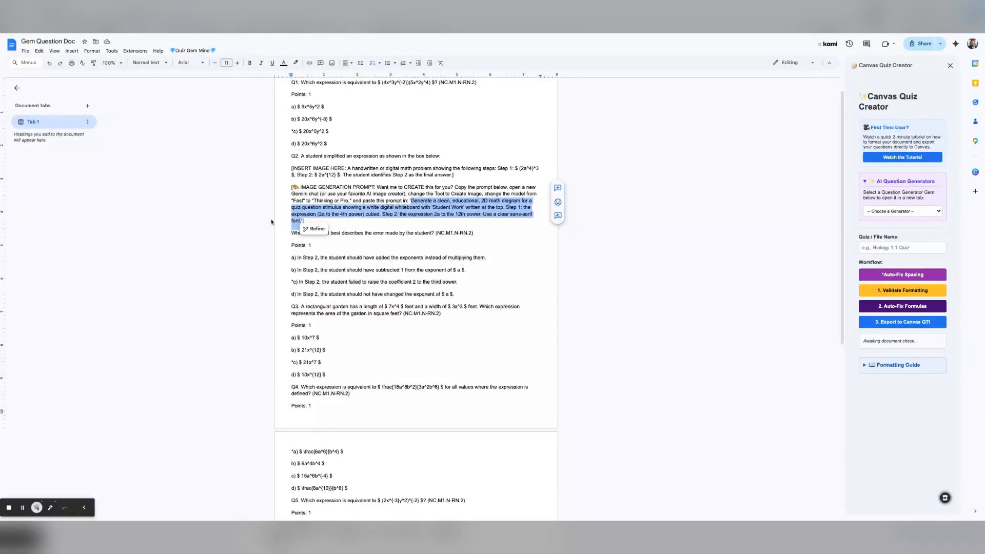
Step: Delete Question 2's image placeholder and its image generation prompt from the Gem Question Doc
click(383, 195)
drag(292, 169, 325, 220)
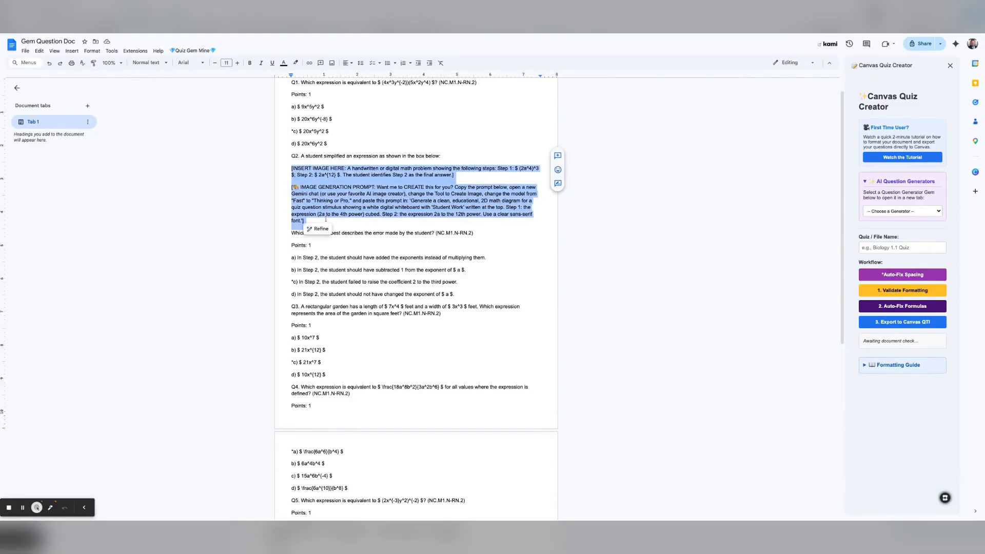
key(BackSpace)
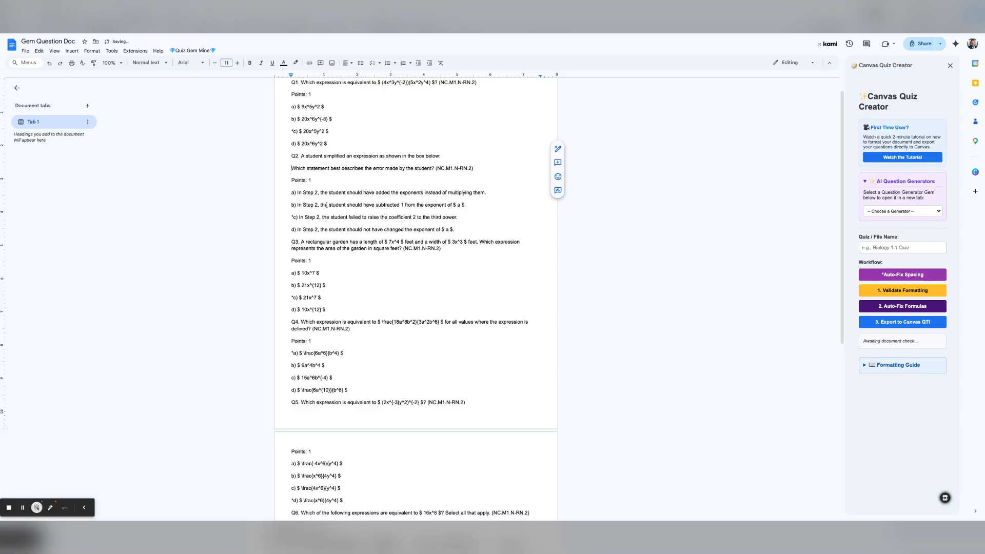
Step: Insert the generated Student Work picture on a new line below Question 2's sentence "A student simplified an expression as shown in the box below:"
click(300, 156)
double_click(448, 156)
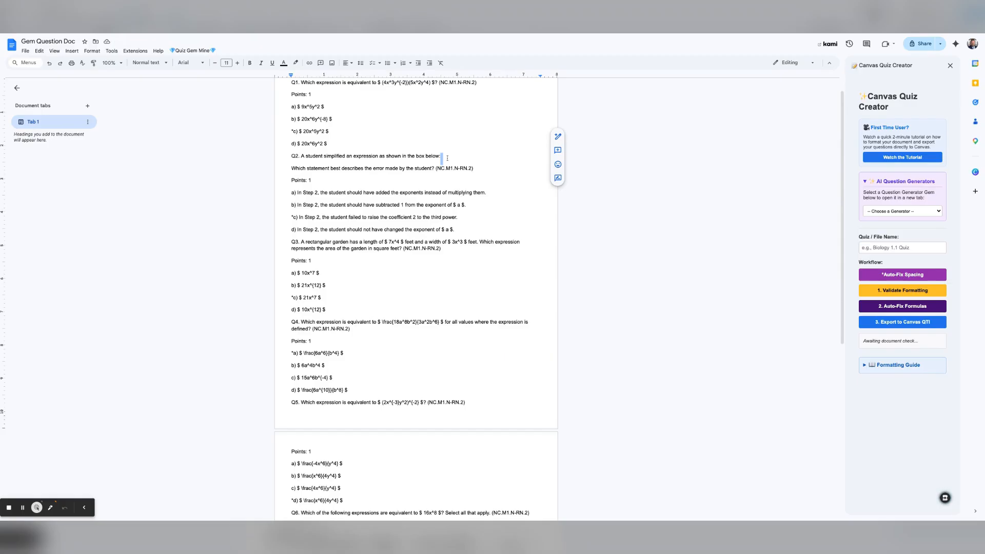
click(447, 158)
key(Return)
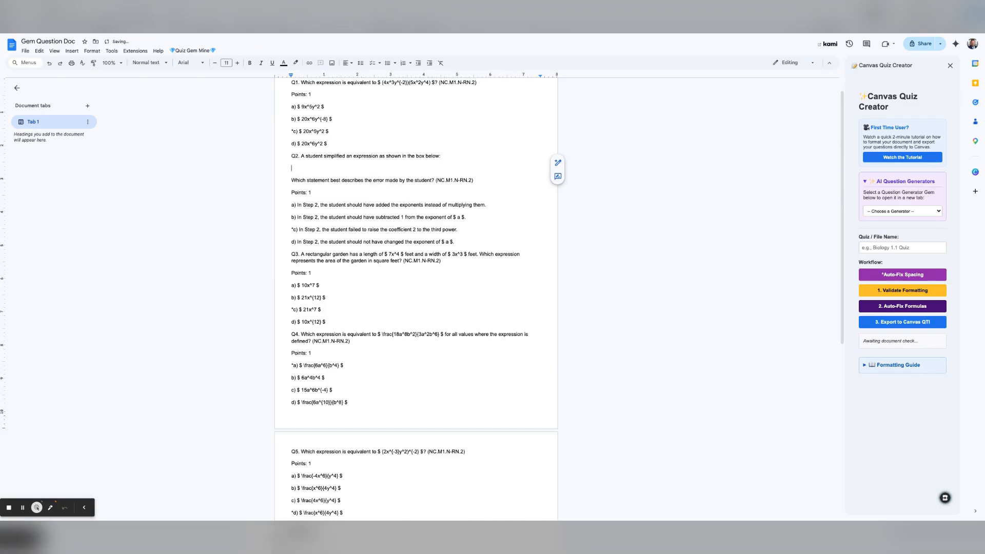
click(71, 50)
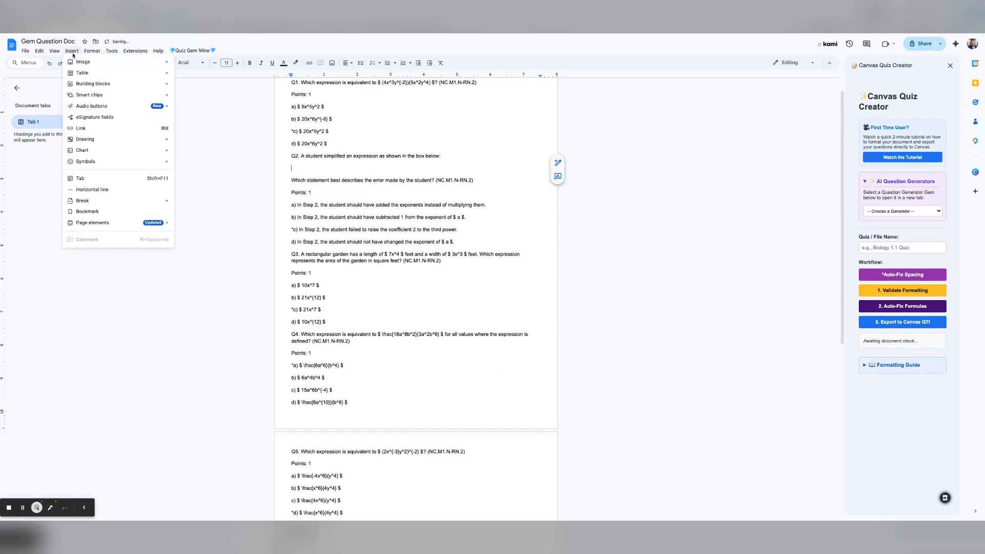
mouse_move(78, 64)
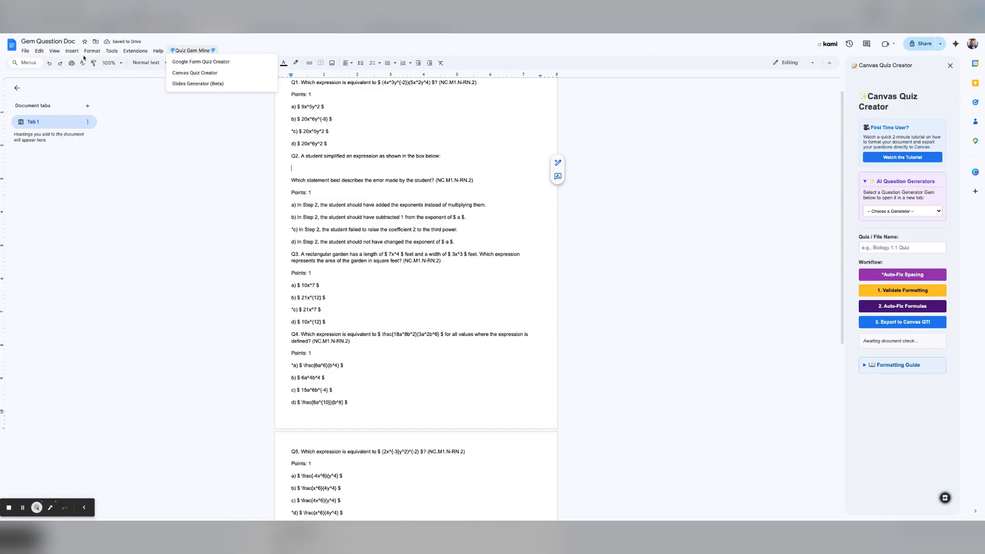
click(198, 64)
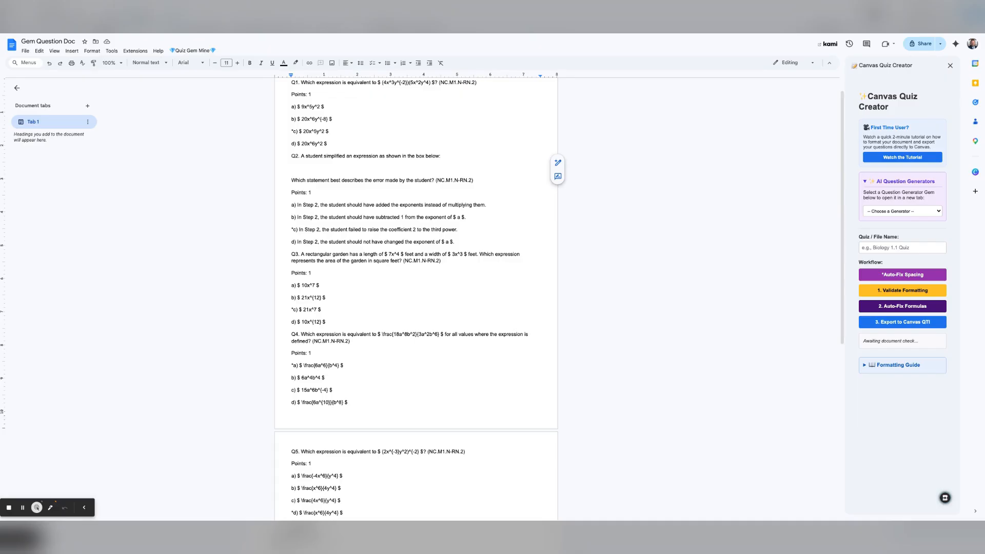
key(ctrl+v)
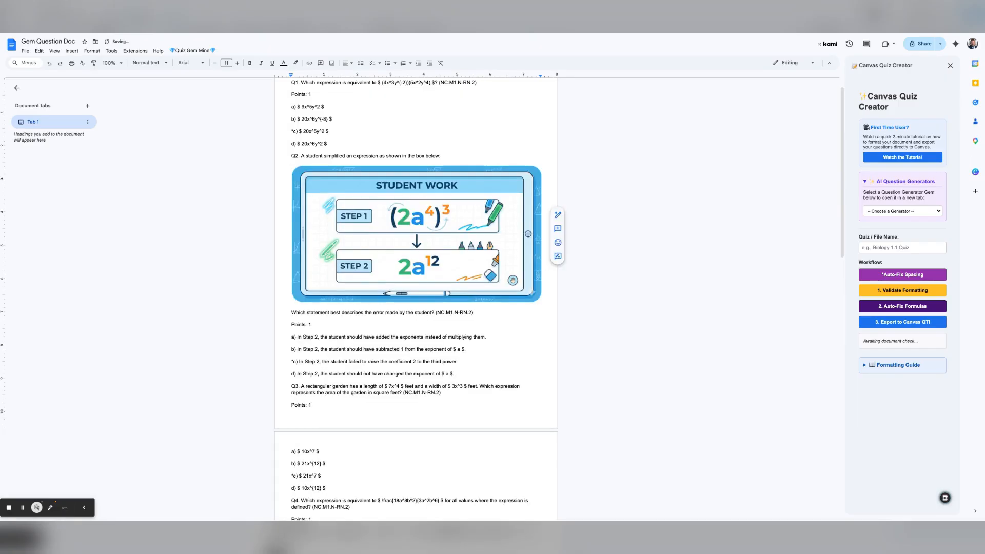
click(373, 354)
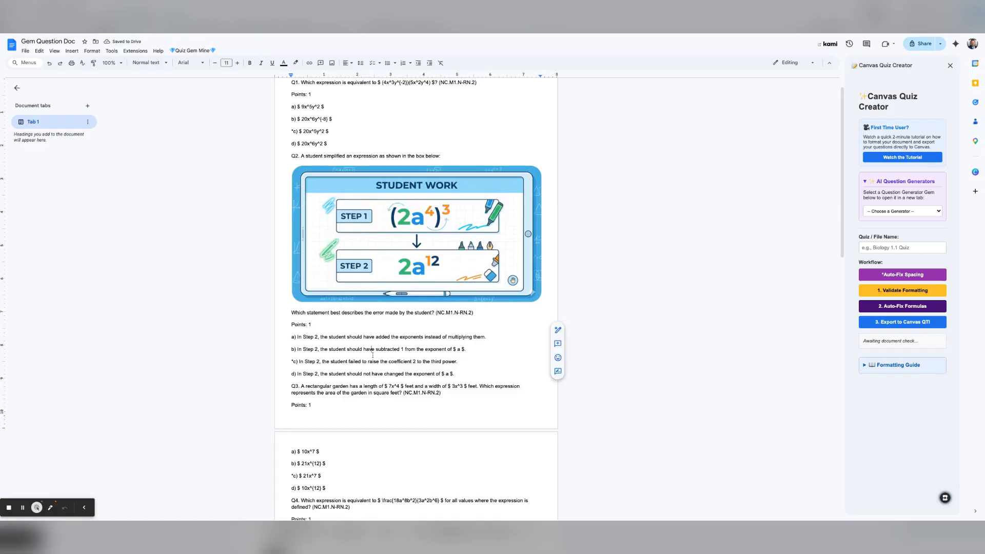
scroll(373, 354, up, 1)
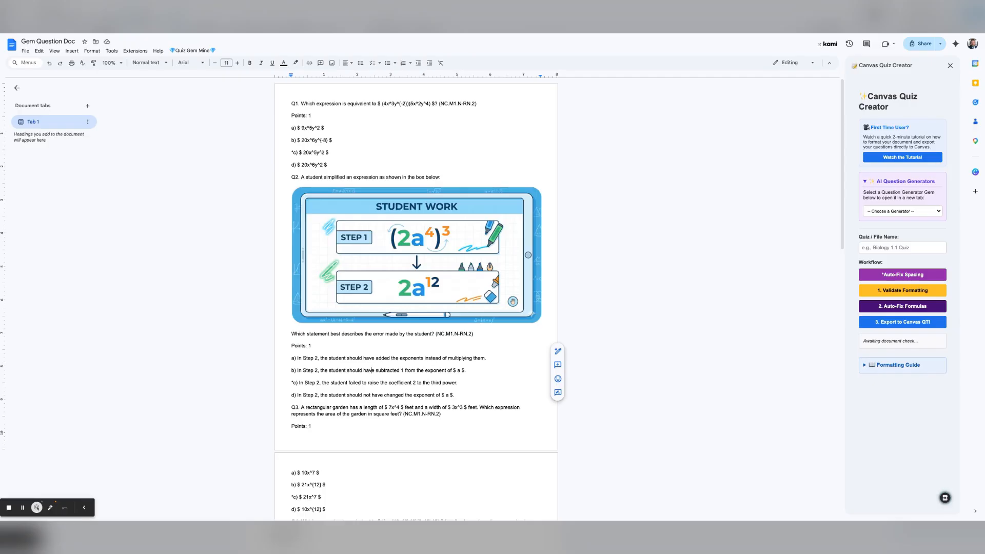
Step: Look over the questions through Q7 and set the quiz file name to Exponents in the Canvas Quiz Creator
click(316, 115)
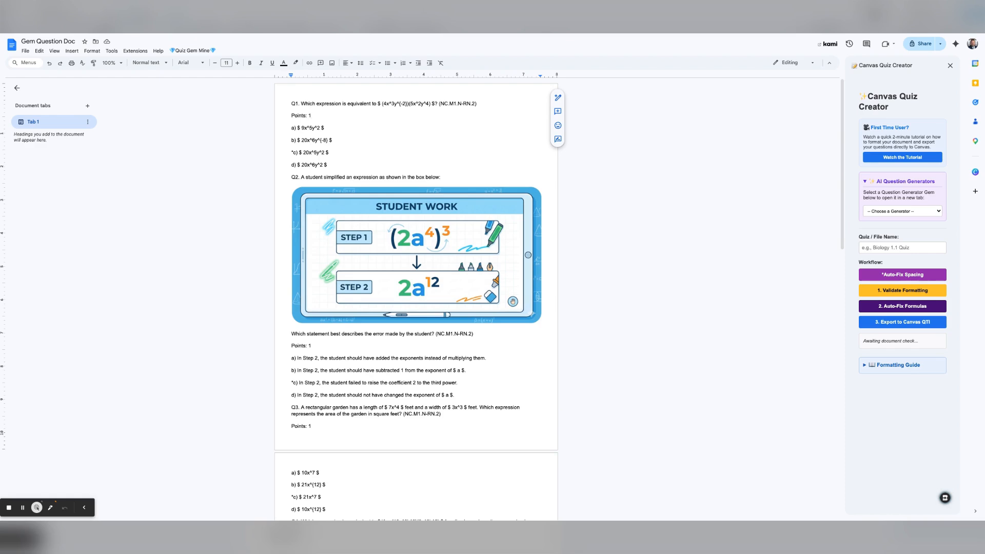
scroll(426, 395, down, 5)
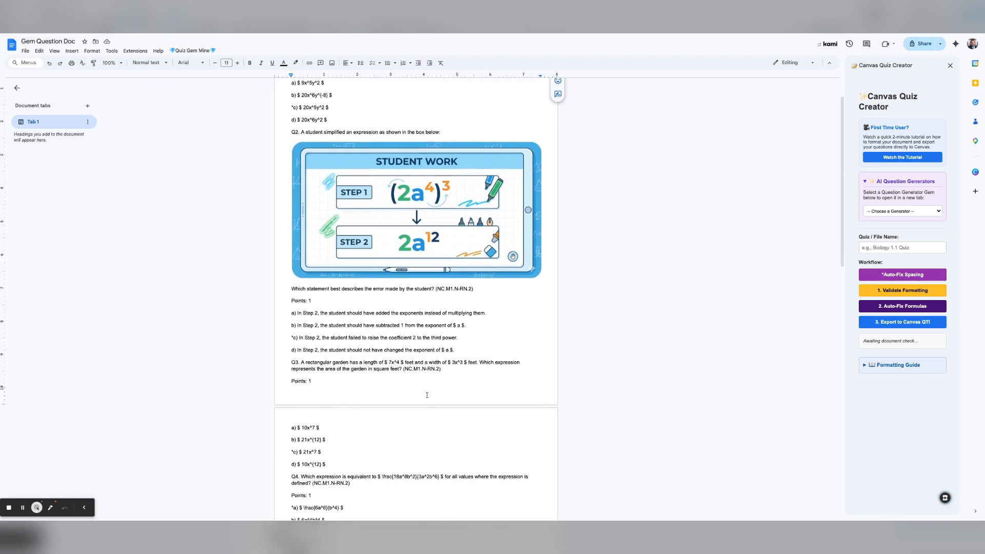
scroll(416, 297, down, 4)
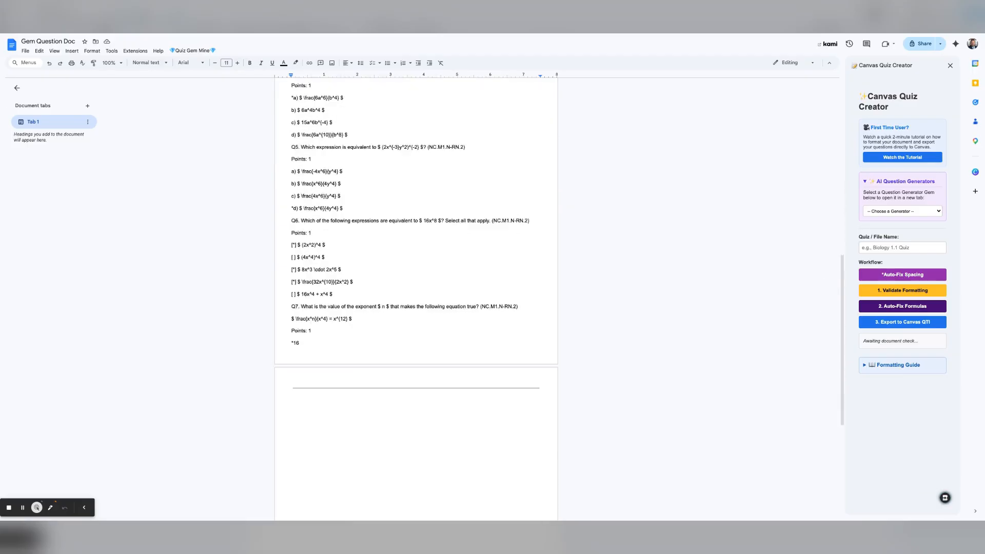
click(371, 361)
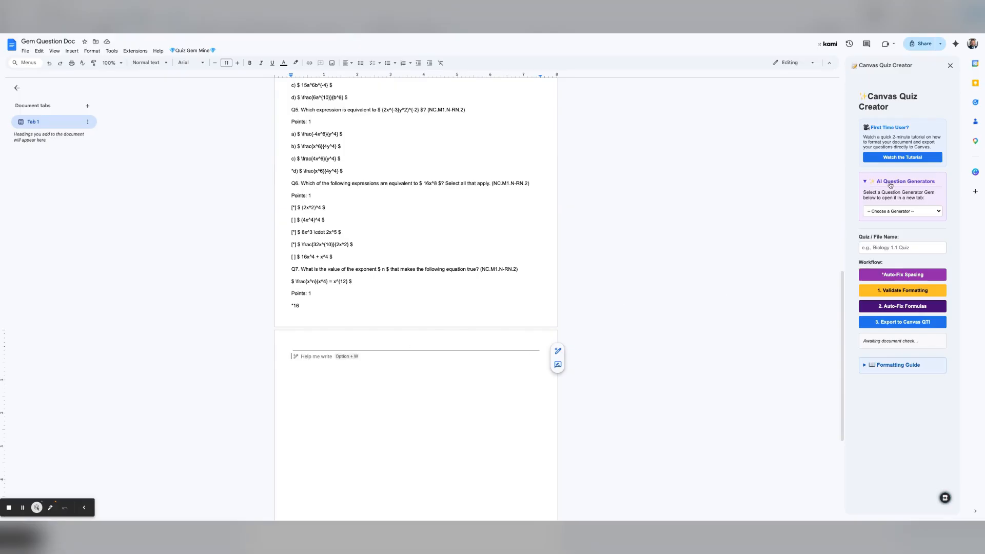
click(901, 248)
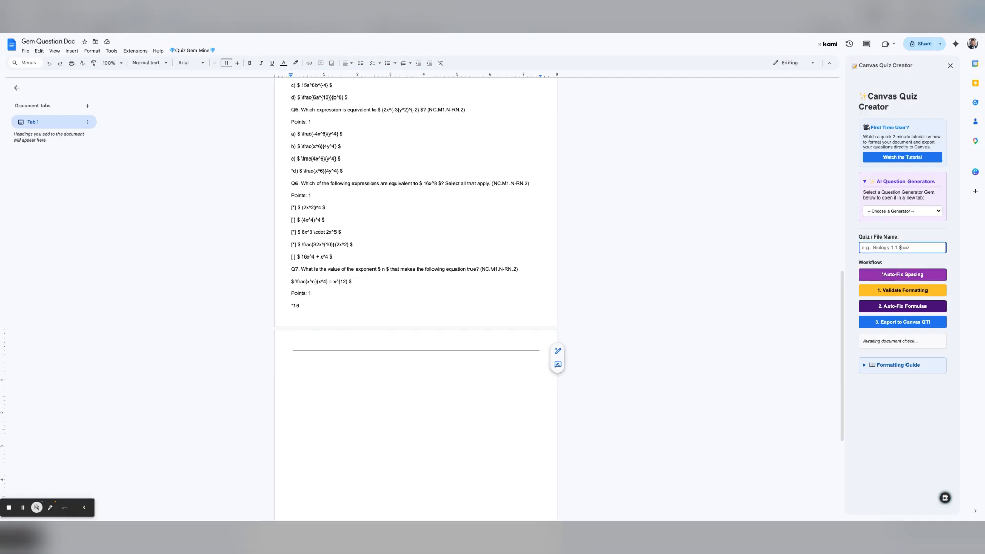
text(Exponents)
Step: Auto-fix the spacing of the quiz questions and validate the document's formatting
scroll(690, 326, up, 3)
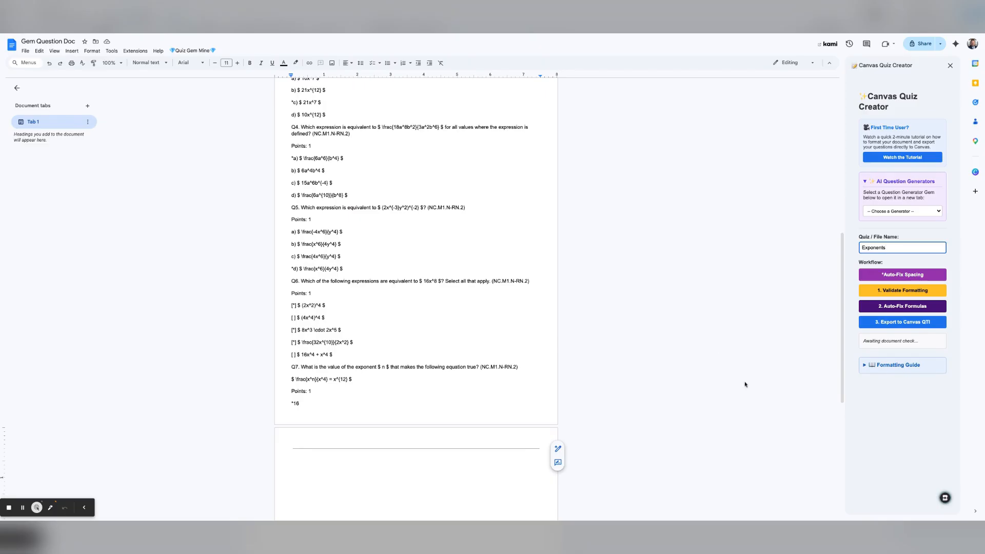
click(903, 275)
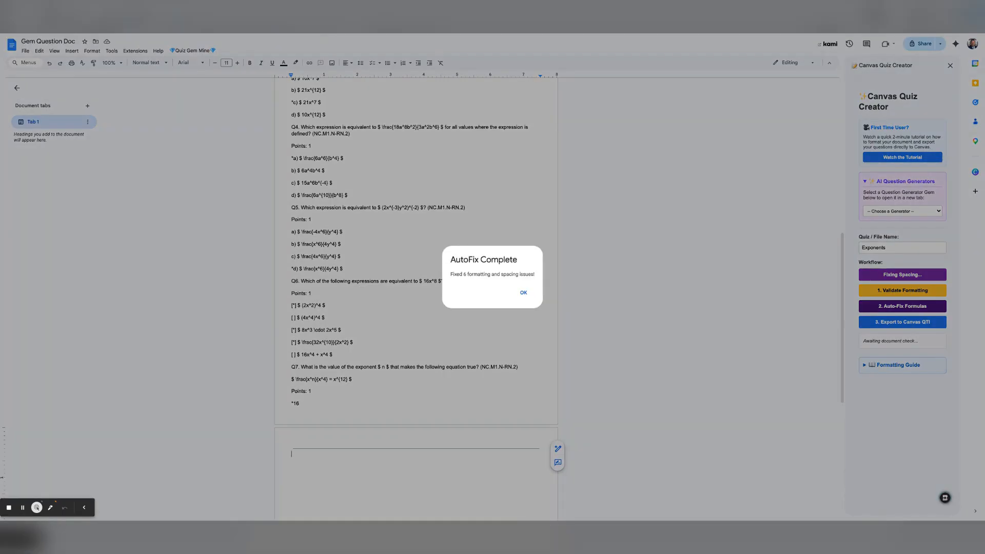
click(524, 292)
scroll(435, 313, up, 8)
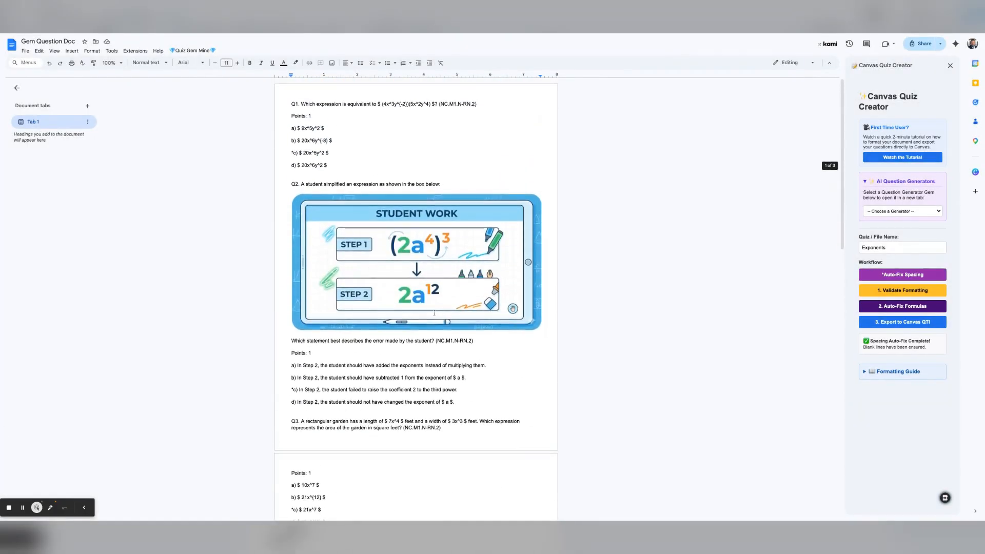
scroll(416, 297, down, 8)
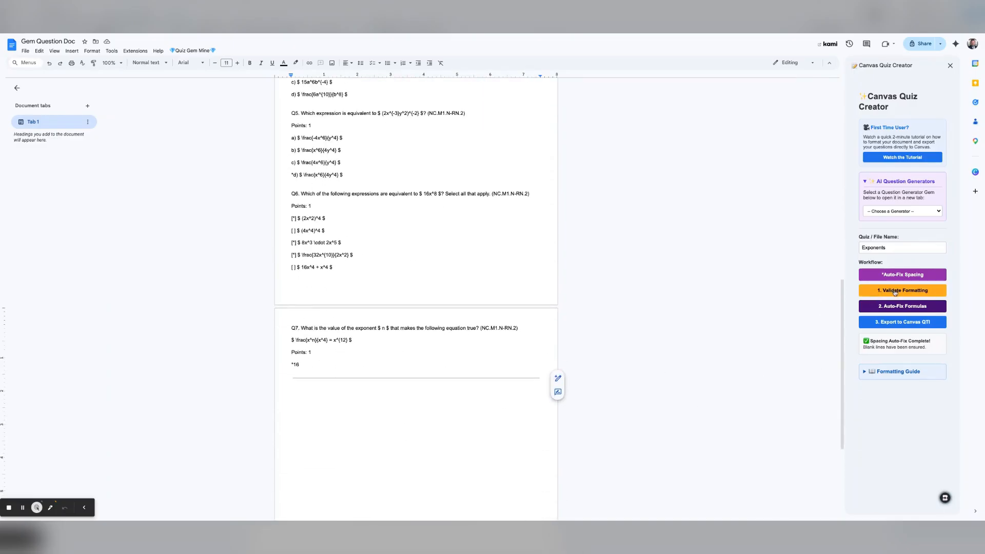
click(896, 291)
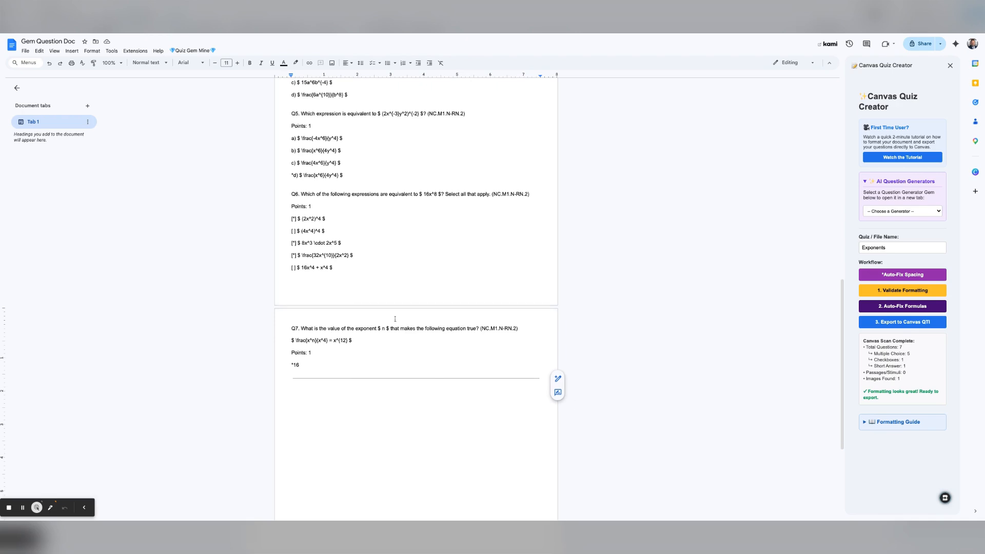
Step: Look over the questions' math expressions and auto-fix the formulas, acknowledging the formatting review notice
scroll(395, 320, up, 1)
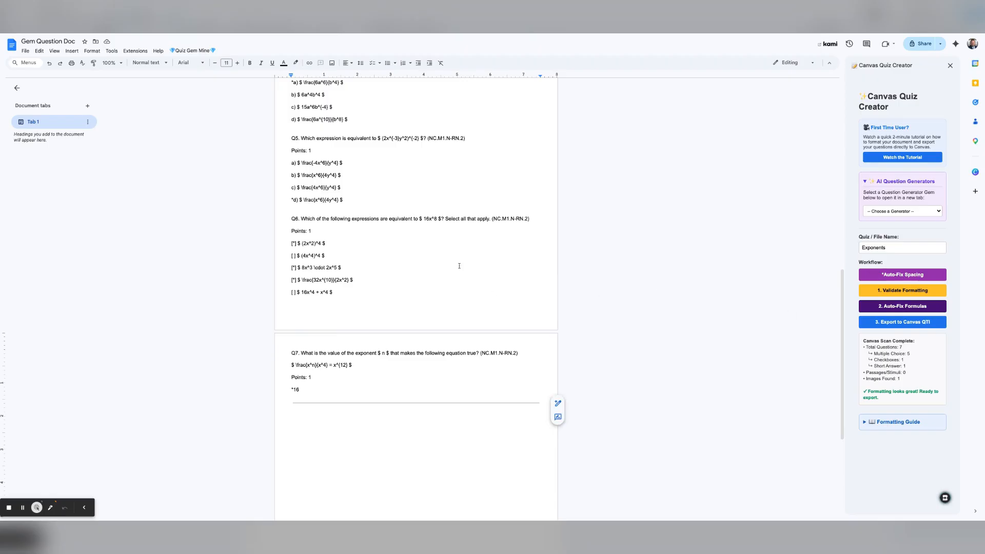
scroll(455, 275, up, 1)
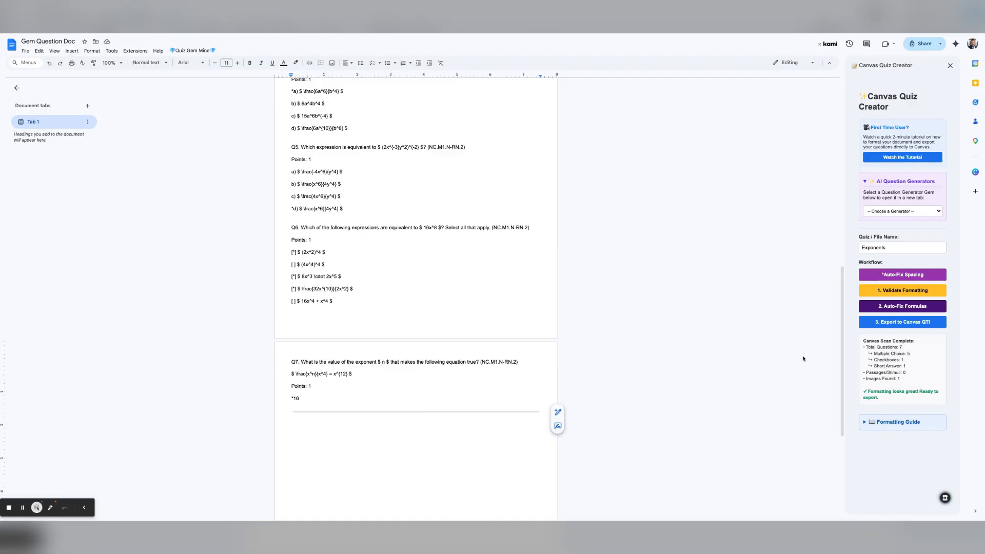
scroll(448, 297, up, 5)
scroll(448, 297, up, 5)
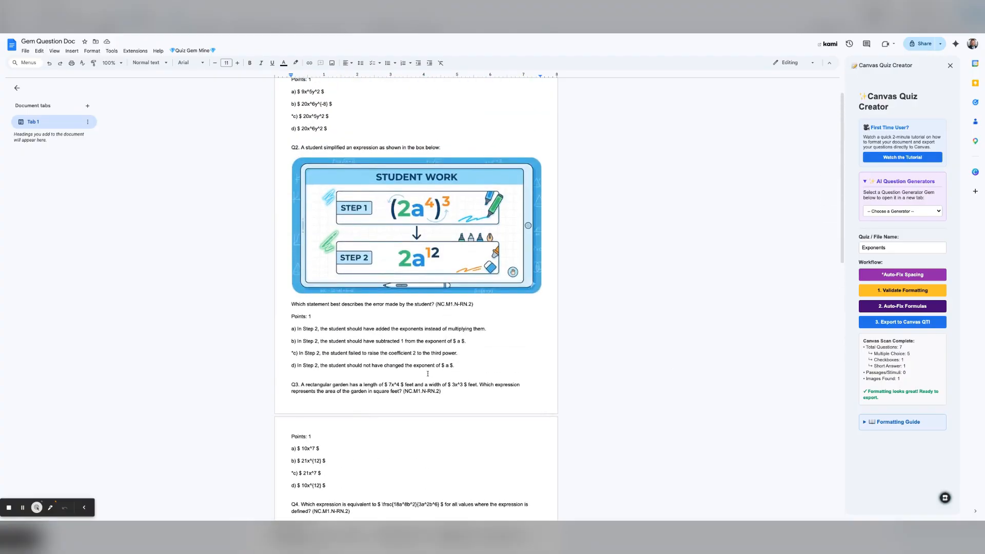
scroll(399, 400, up, 2)
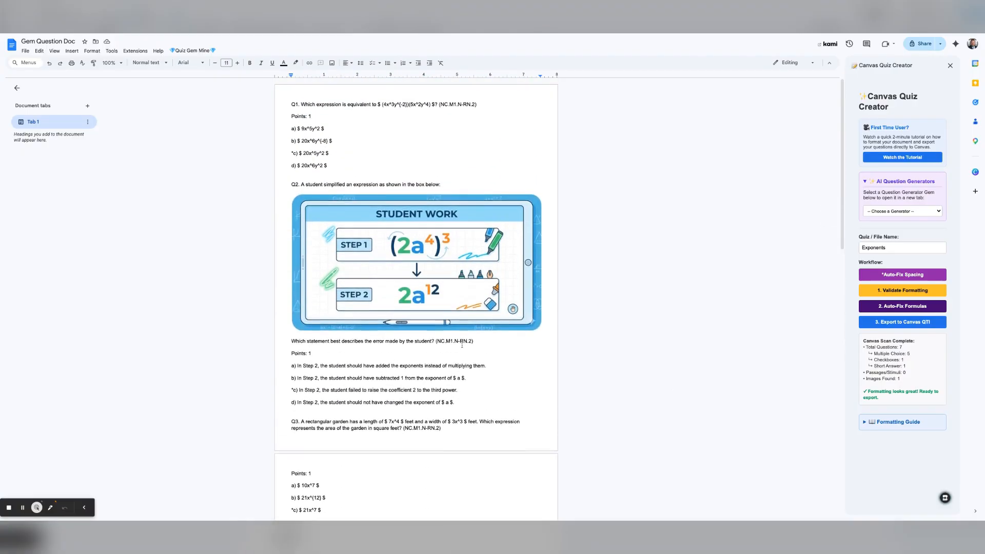
scroll(461, 345, down, 5)
scroll(462, 344, down, 2)
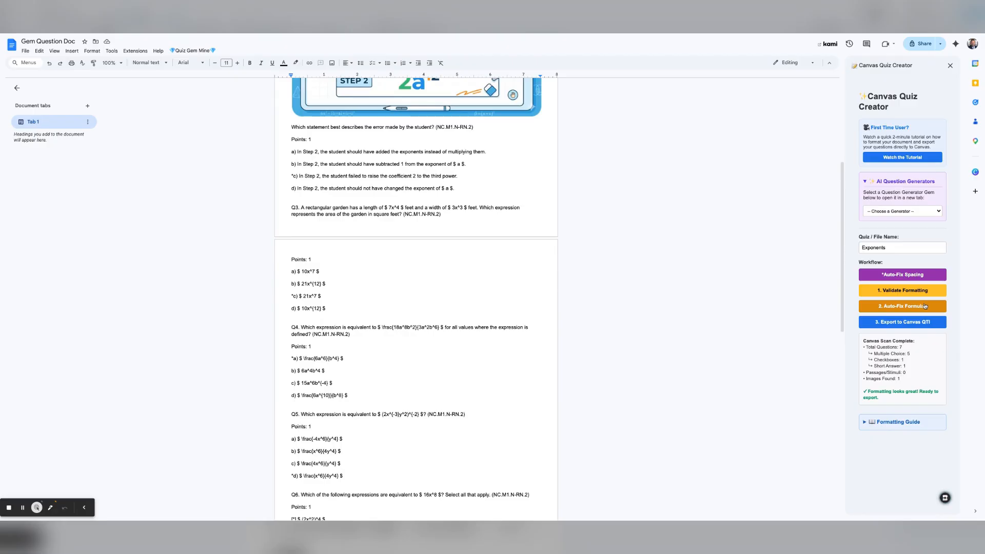
click(925, 307)
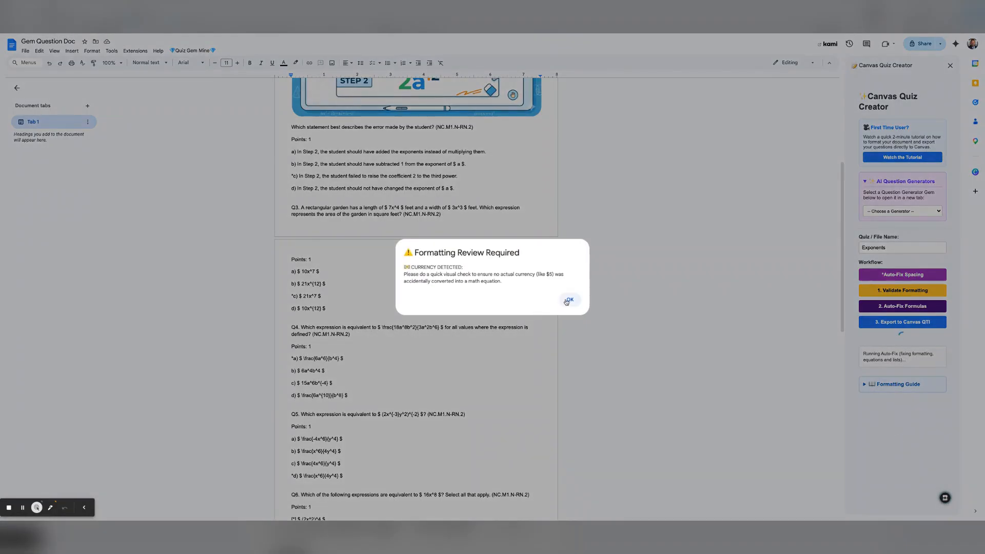
click(568, 301)
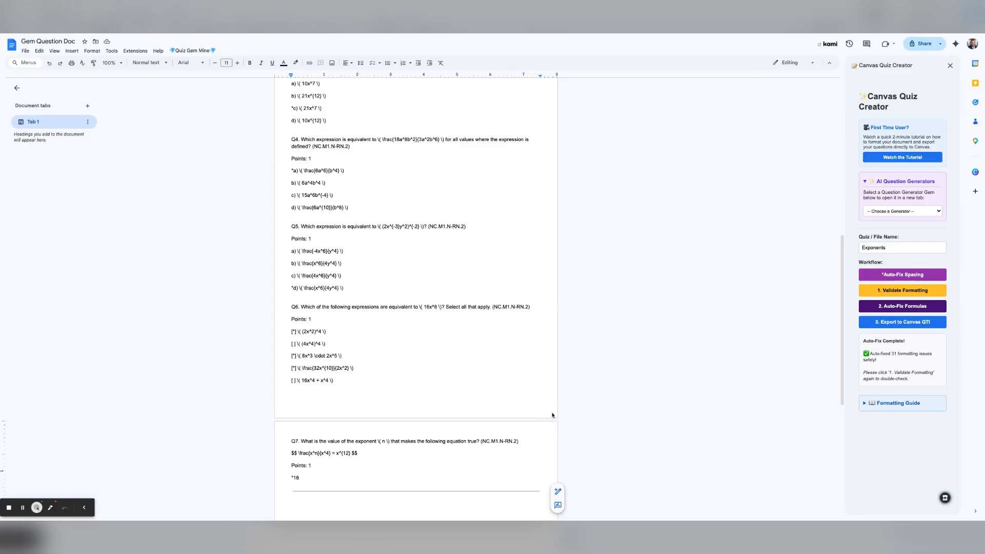
Step: Export the quiz to Canvas QTI and download the resulting Exponents.zip file
click(900, 325)
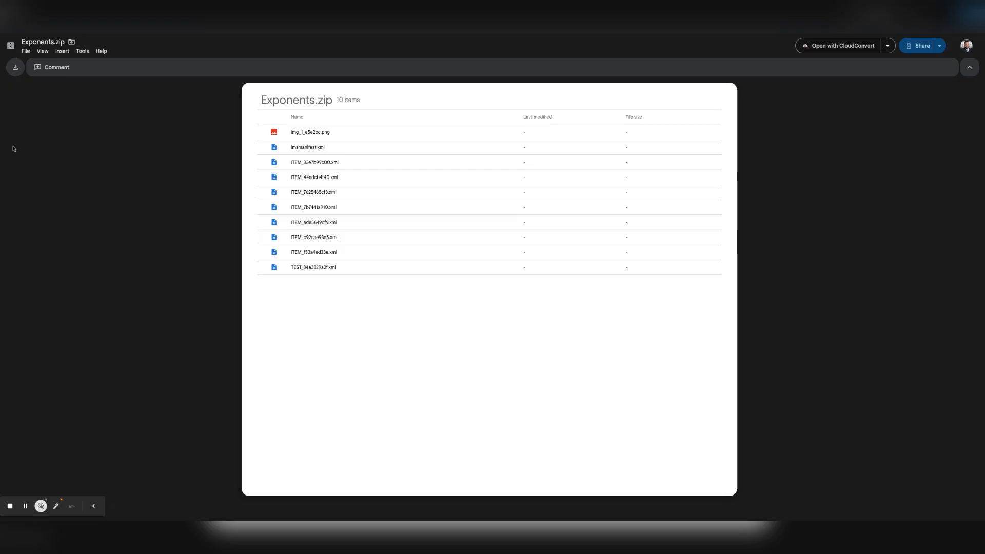
click(16, 68)
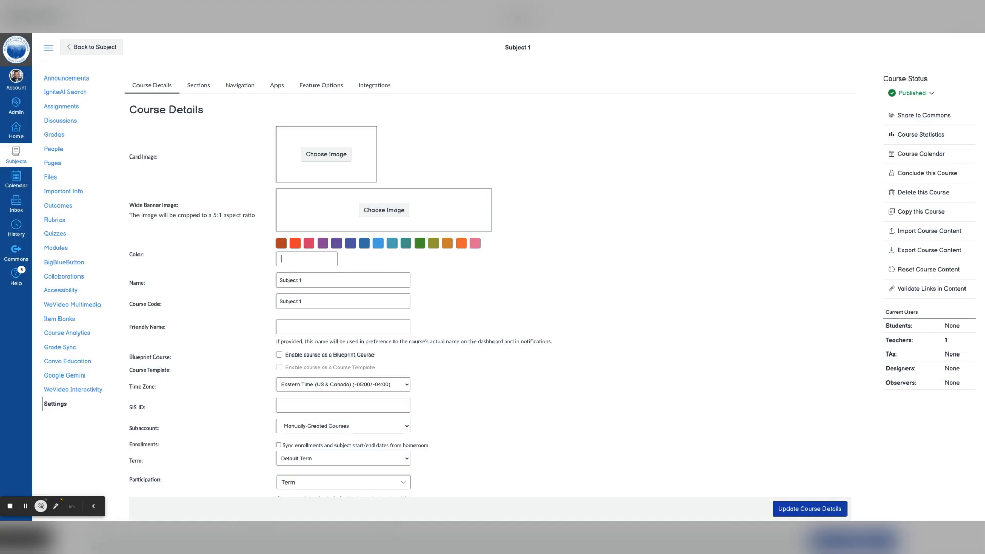
Step: Create a new quiz in Subject 1 using the New Quizzes/Surveys engine
click(55, 235)
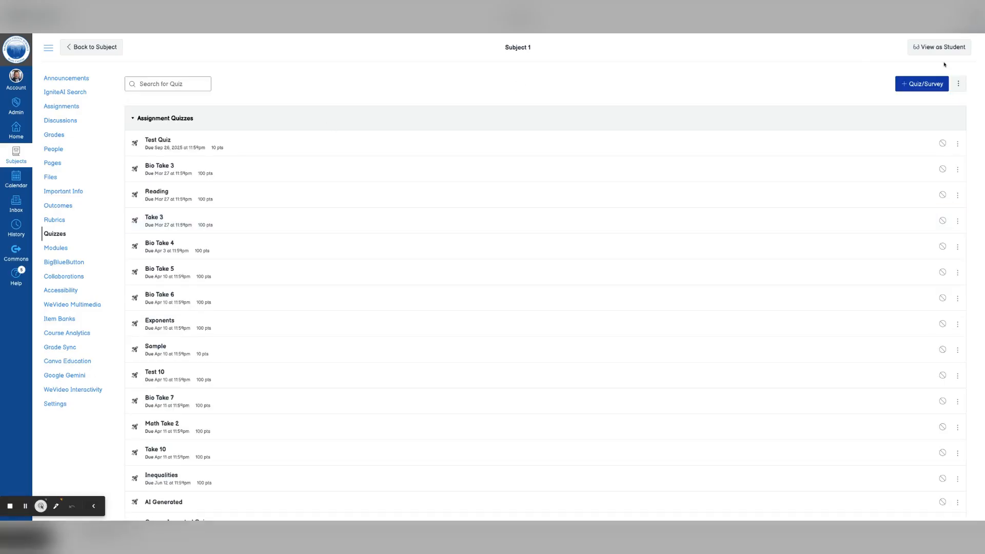
click(922, 85)
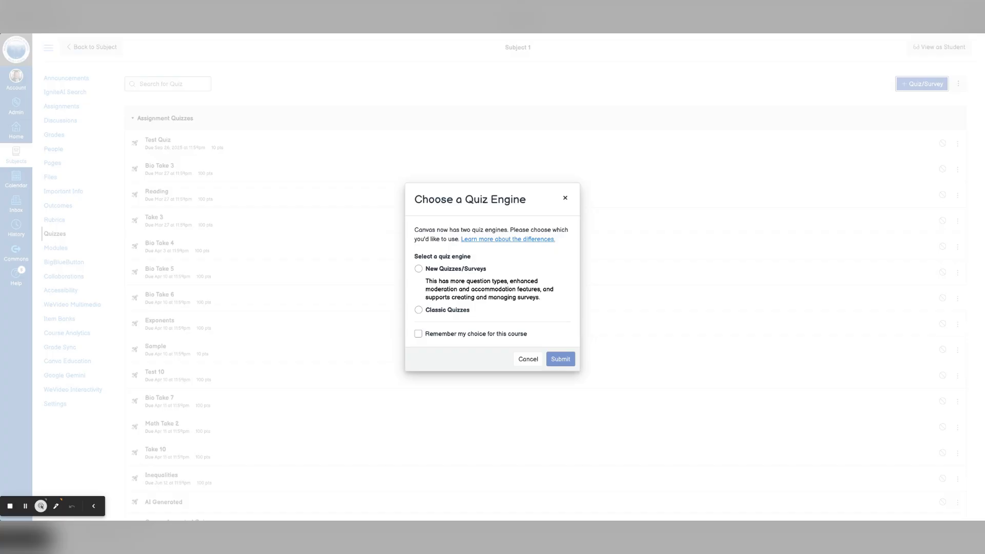
click(418, 270)
click(567, 360)
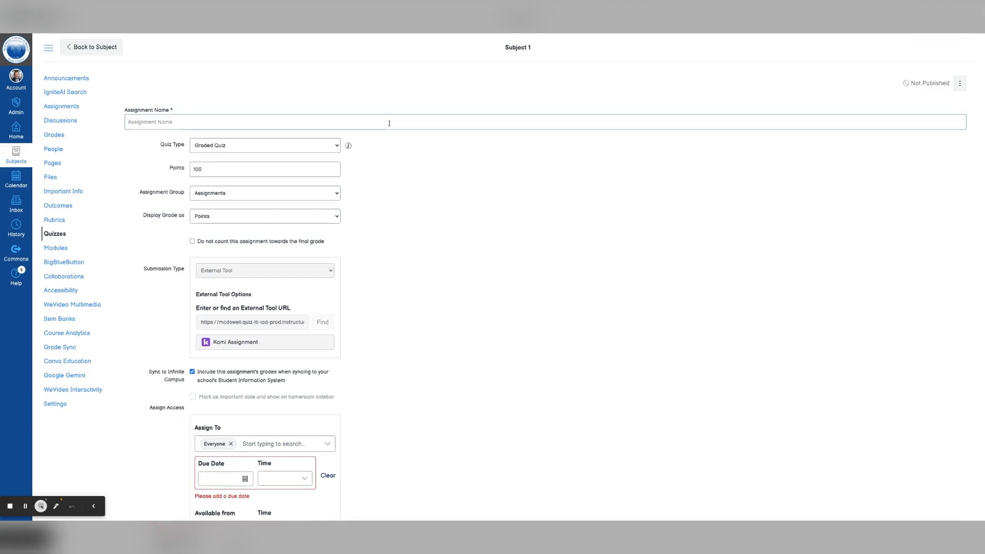
Step: Name the quiz Exponents and exclude its grades from the Infinite Campus sync
text(Exponent)
click(192, 372)
Step: Set the quiz's due date to Apr 10, 2026 and proceed to building the quiz
scroll(391, 403, down, 2)
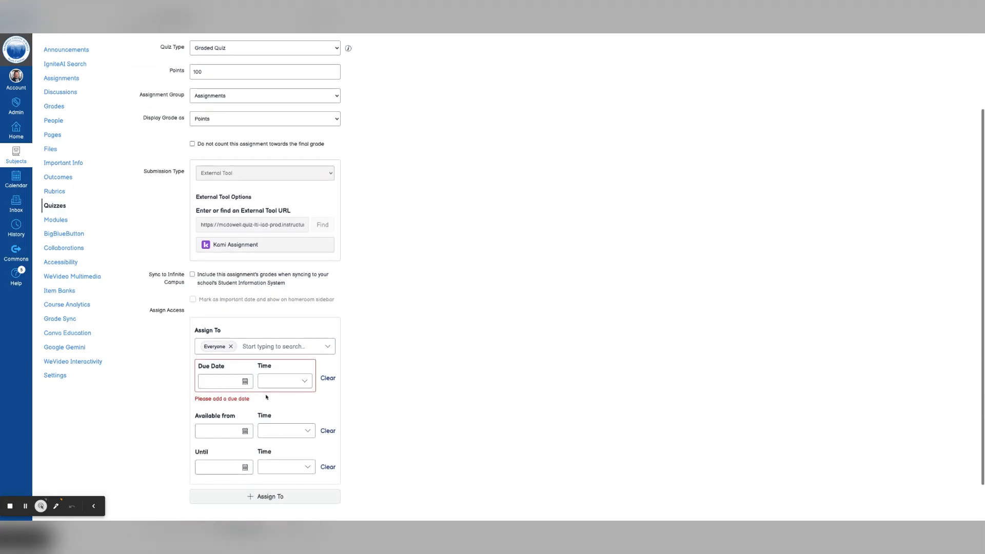
click(241, 381)
click(246, 449)
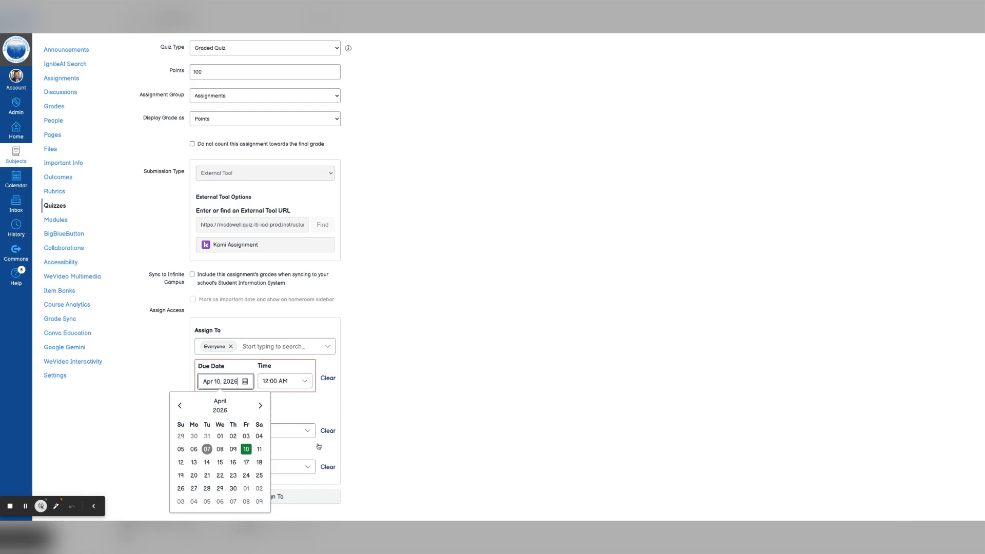
click(364, 450)
scroll(364, 451, down, 1)
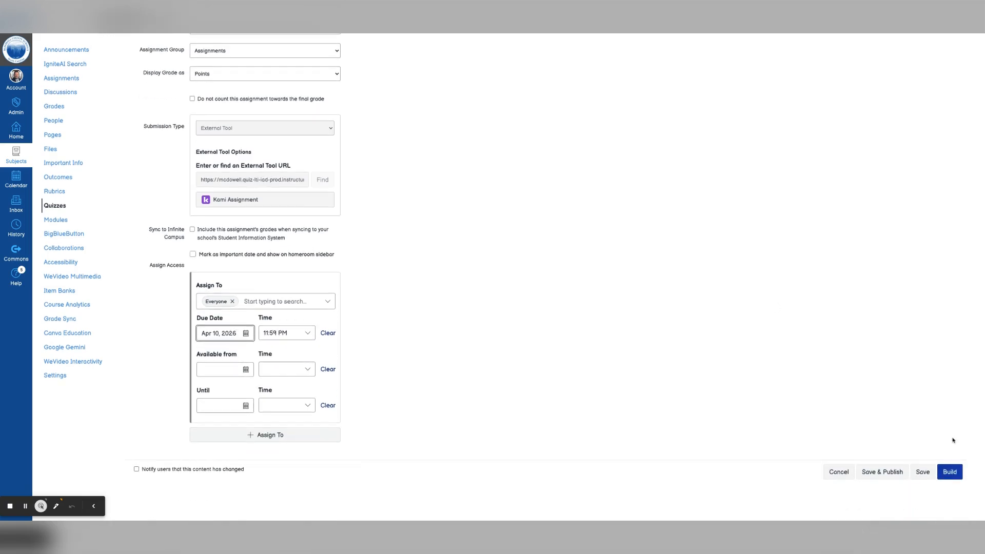
click(947, 479)
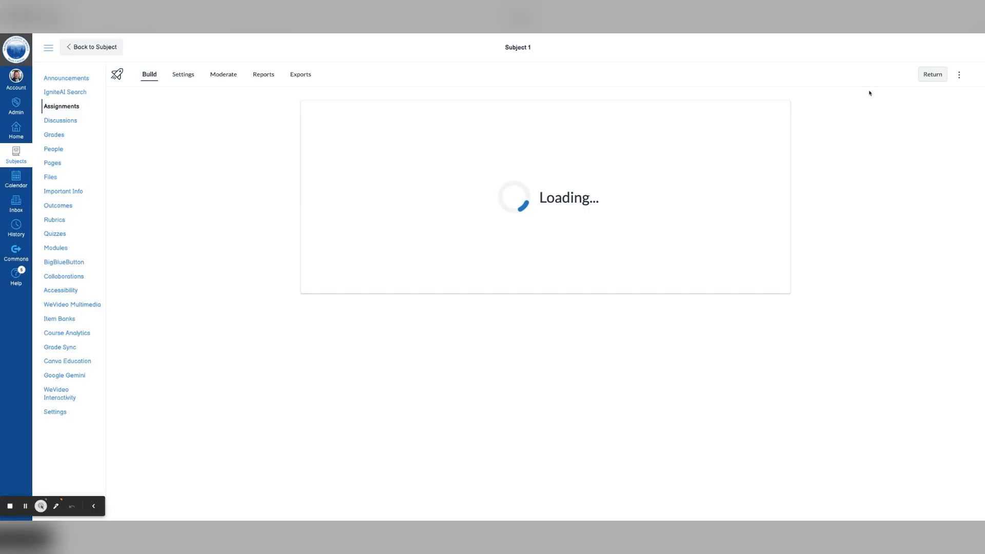
Step: Import the Exponents.zip QTI file into the quiz and close the import dialog
click(960, 76)
click(914, 115)
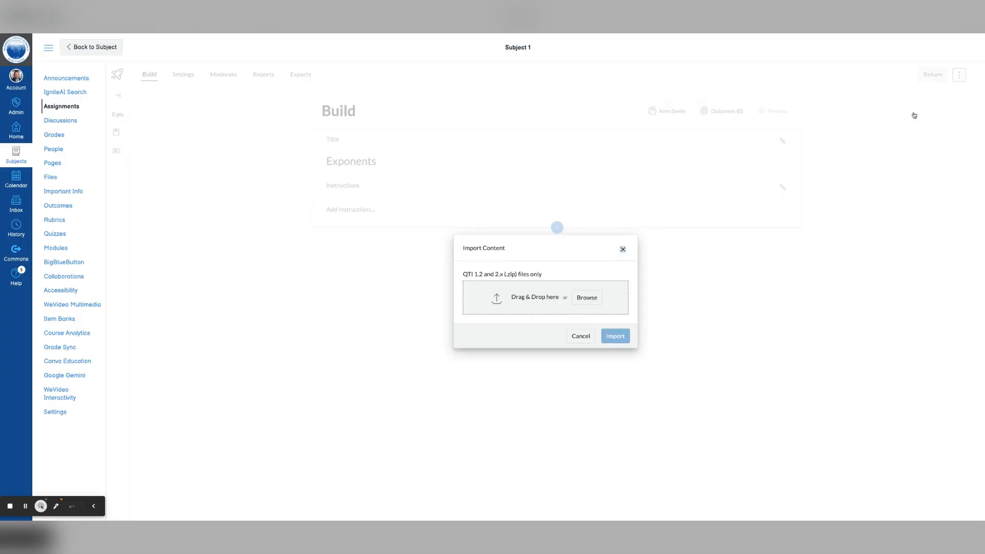
click(590, 303)
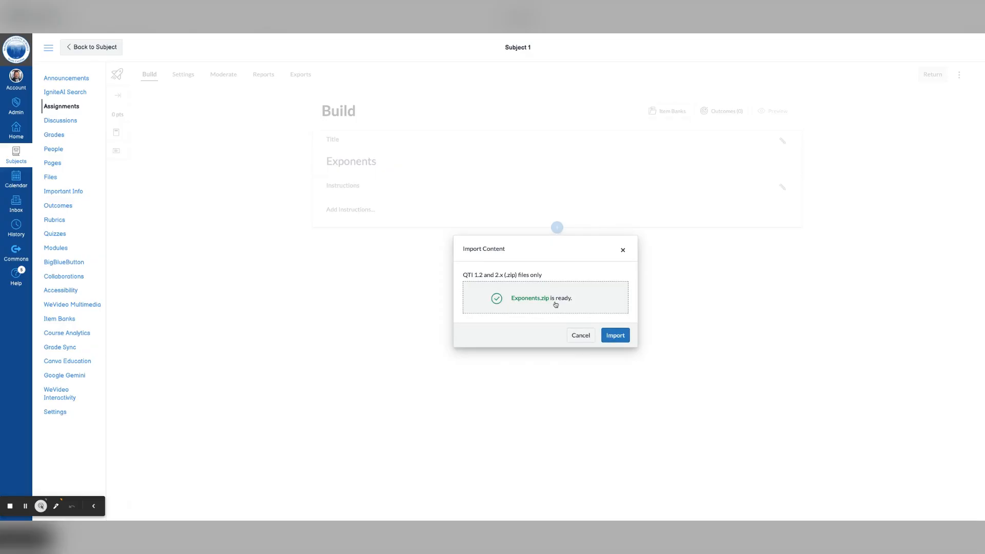
click(616, 337)
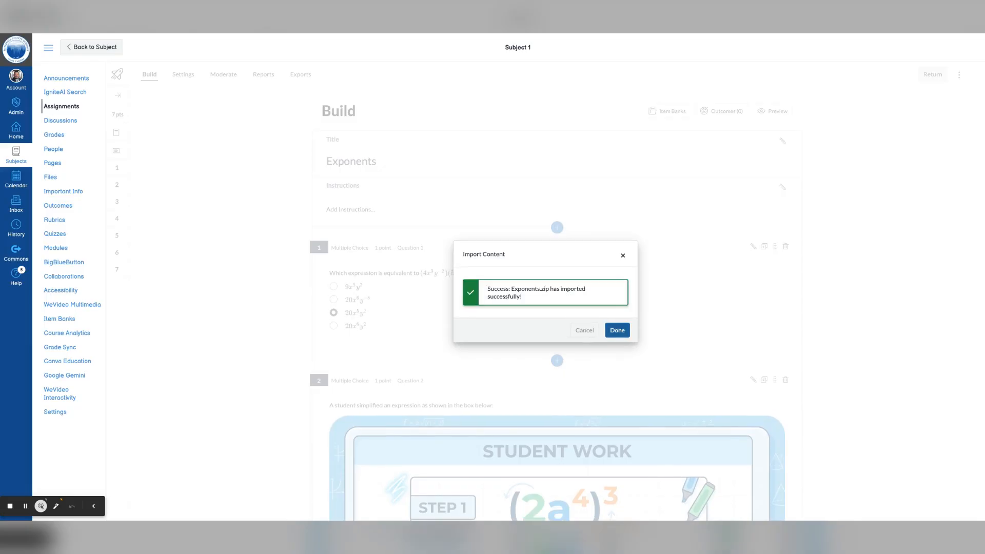
click(617, 330)
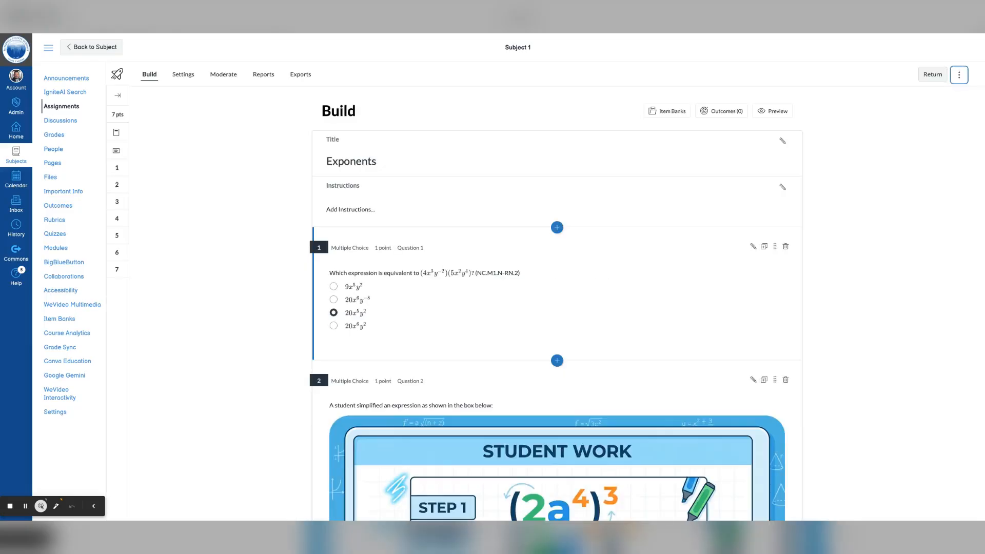
Step: Open Question 2 for editing and enlarge its question stem editor to show the whole Student Work image
scroll(542, 341, down, 7)
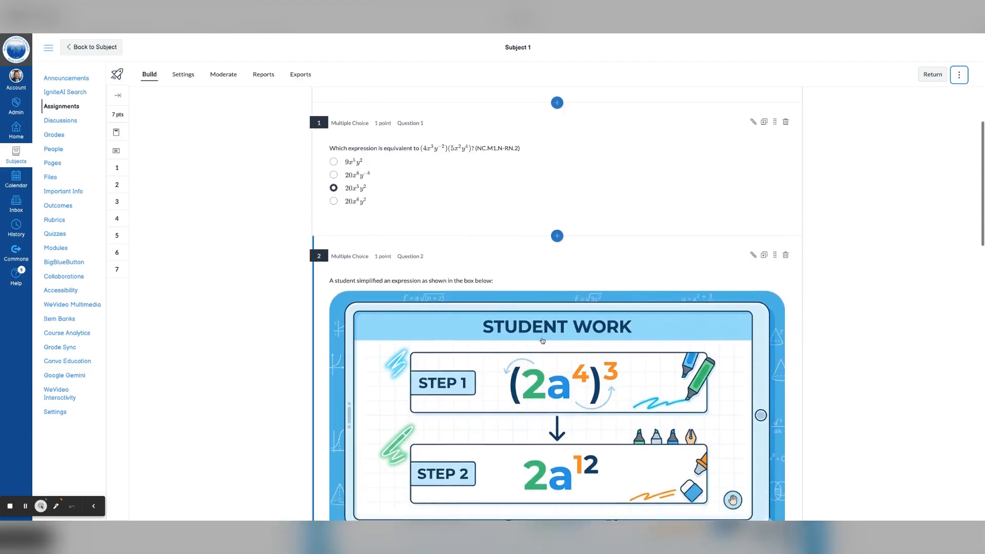
scroll(555, 336, up, 3)
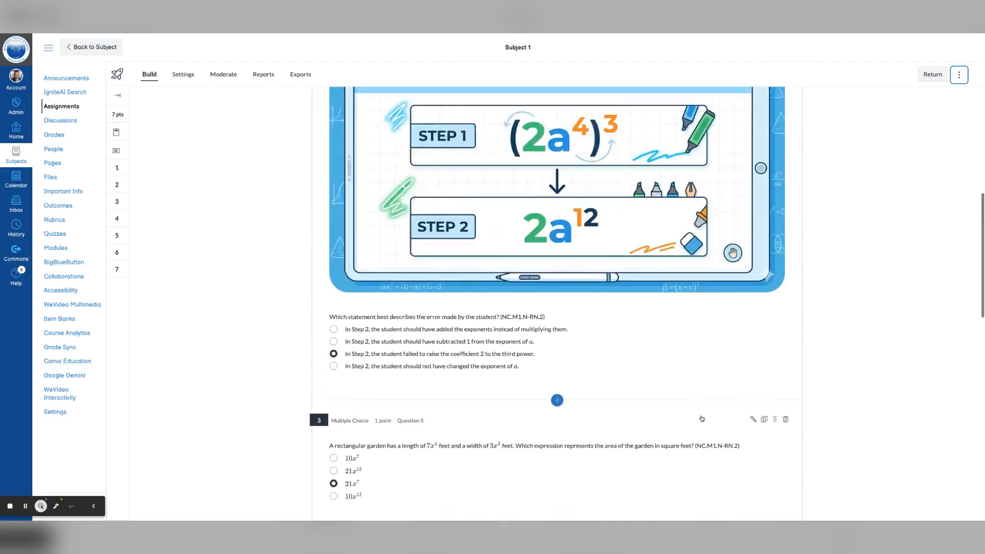
scroll(575, 366, down, 1)
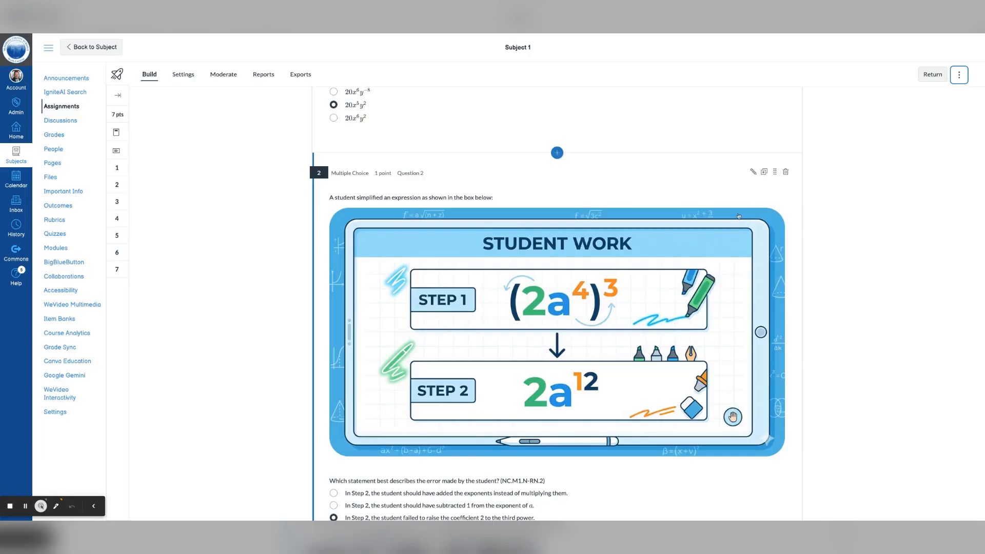
click(754, 174)
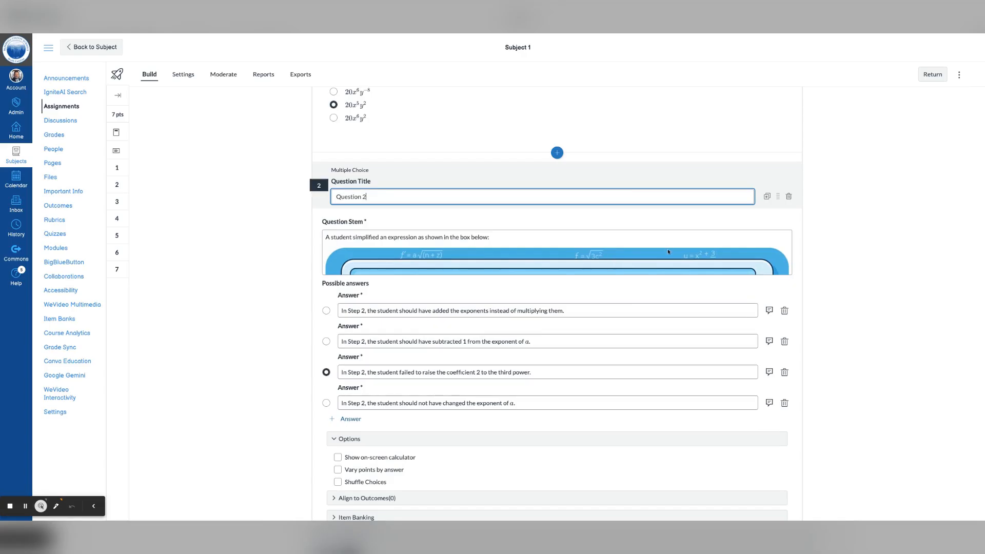
click(631, 263)
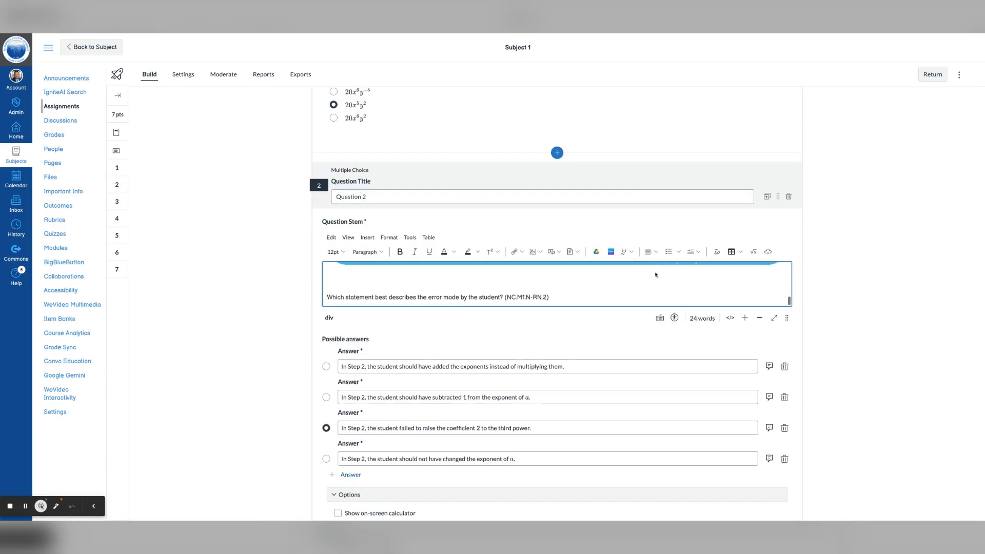
drag(787, 318, 787, 544)
Step: Scale the Student Work image in Question 2 to 50 percent and shrink it slightly further by hand
click(571, 345)
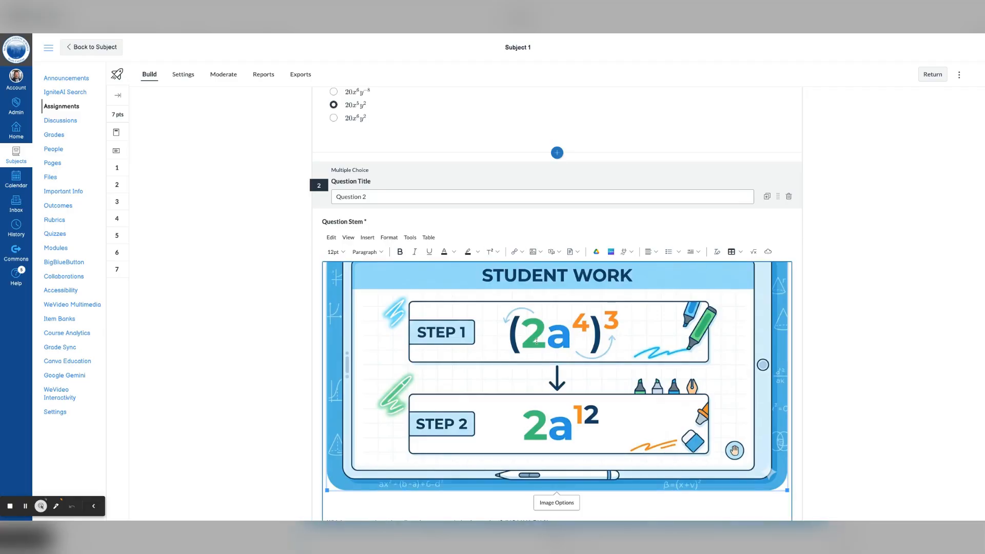
click(556, 503)
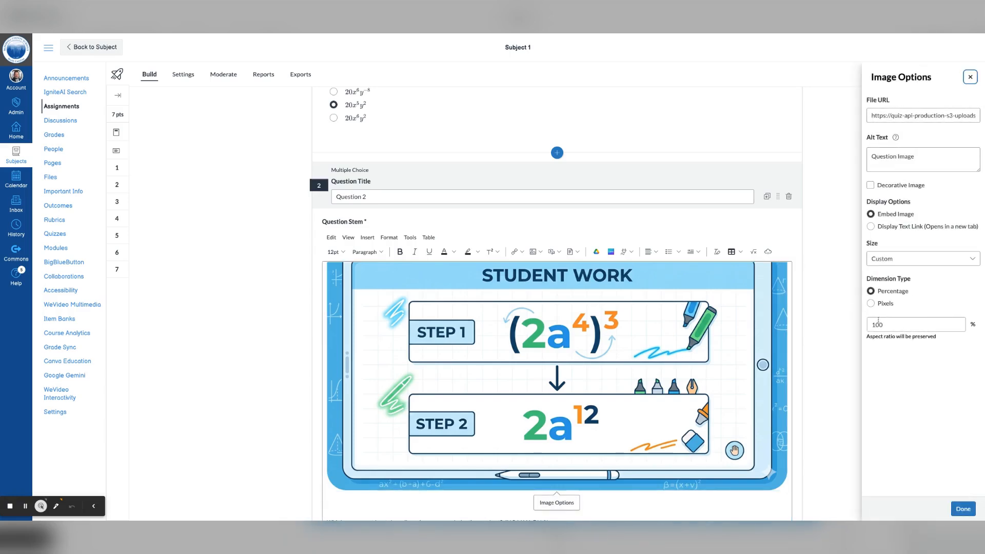
double_click(879, 325)
text(50)
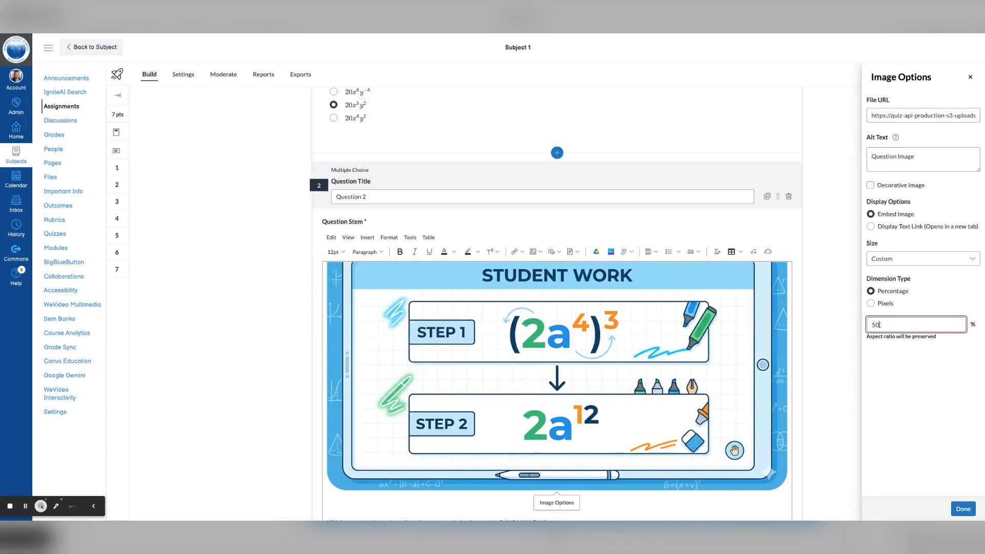
click(958, 509)
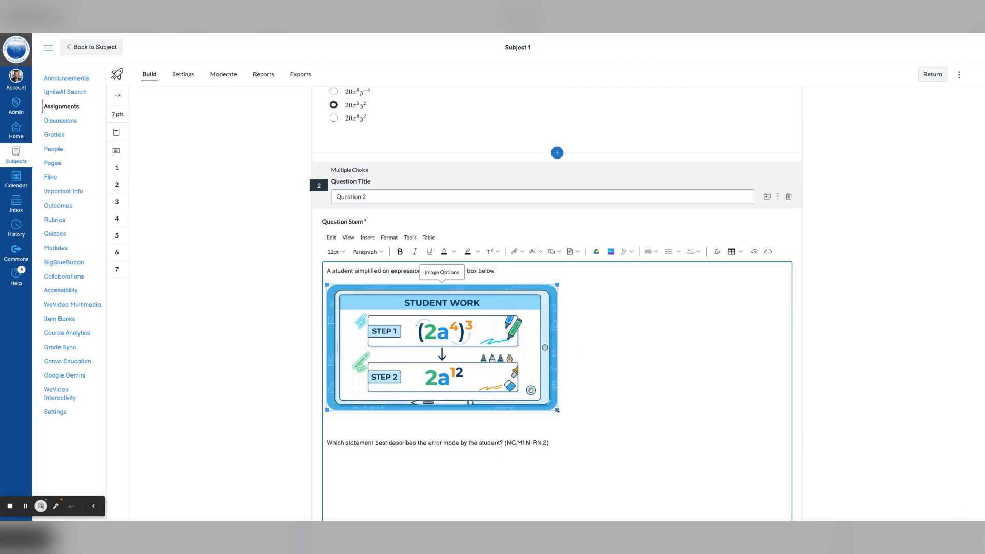
drag(557, 410, 515, 381)
click(629, 383)
Step: Expand Question 2's outcome alignment options, check its stem and answers, and save the question
scroll(681, 445, down, 5)
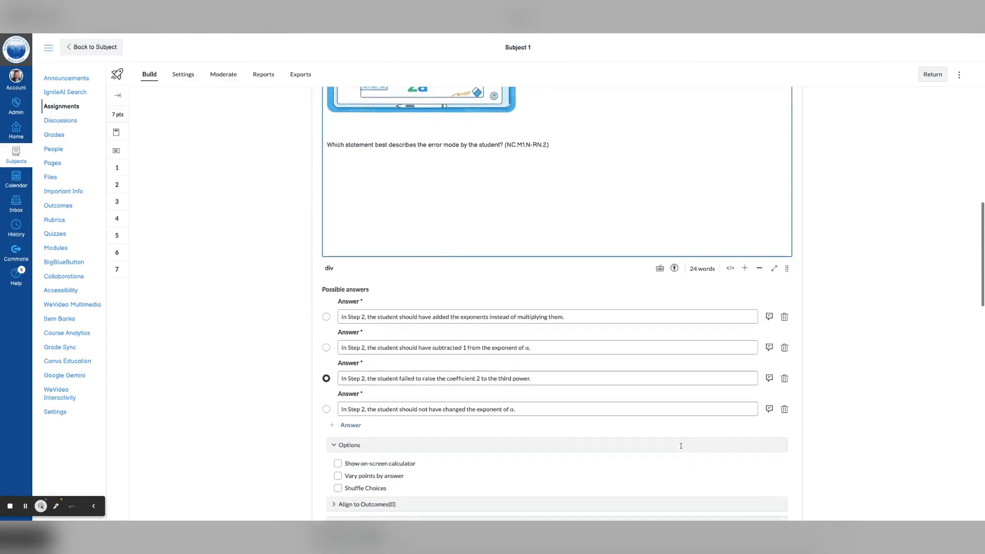
scroll(681, 446, down, 3)
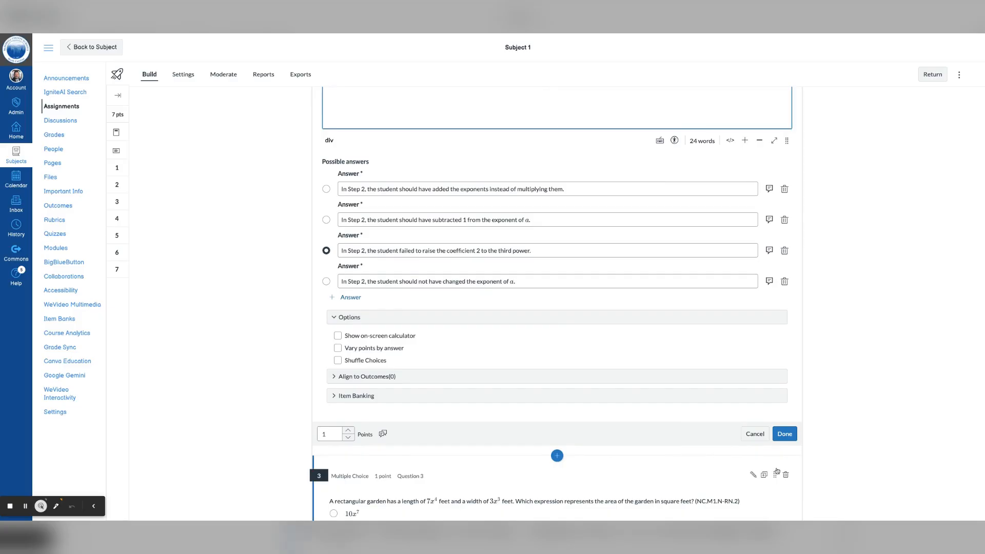
click(333, 380)
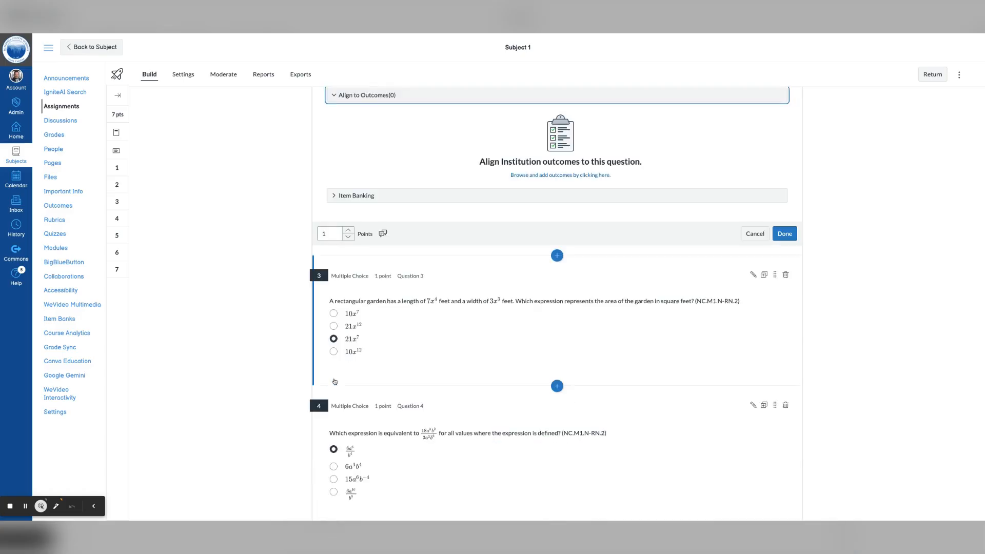
scroll(513, 282, up, 2)
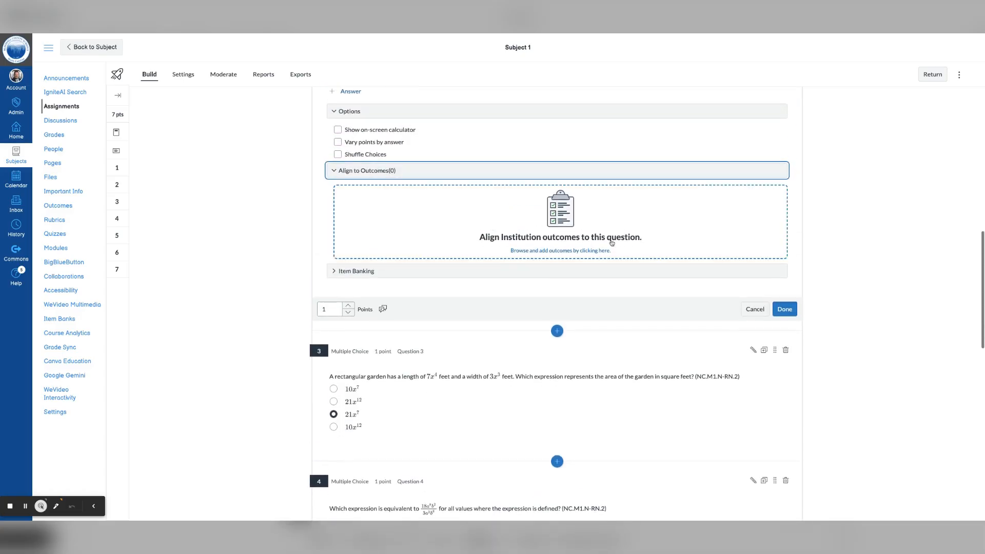
scroll(578, 254, up, 5)
scroll(577, 256, up, 3)
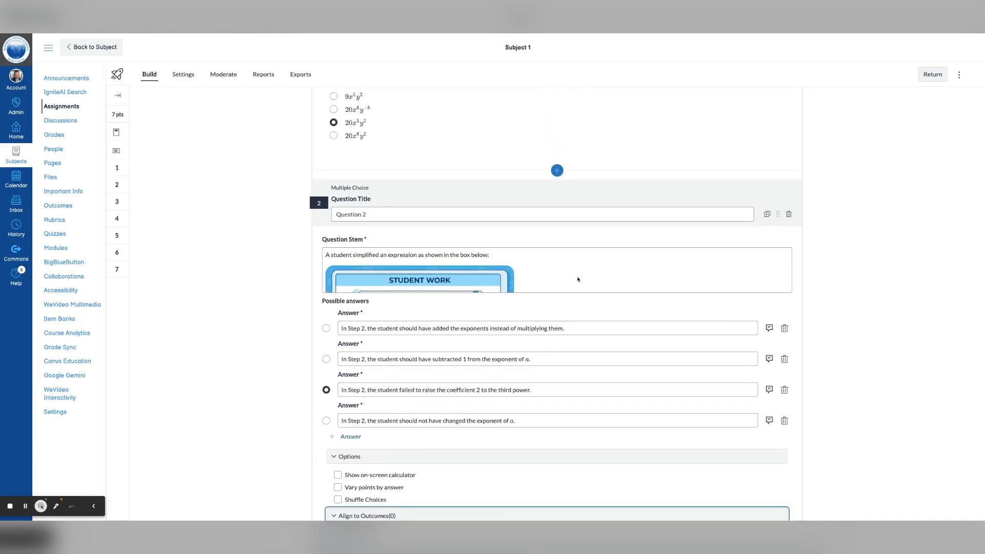
scroll(578, 280, down, 5)
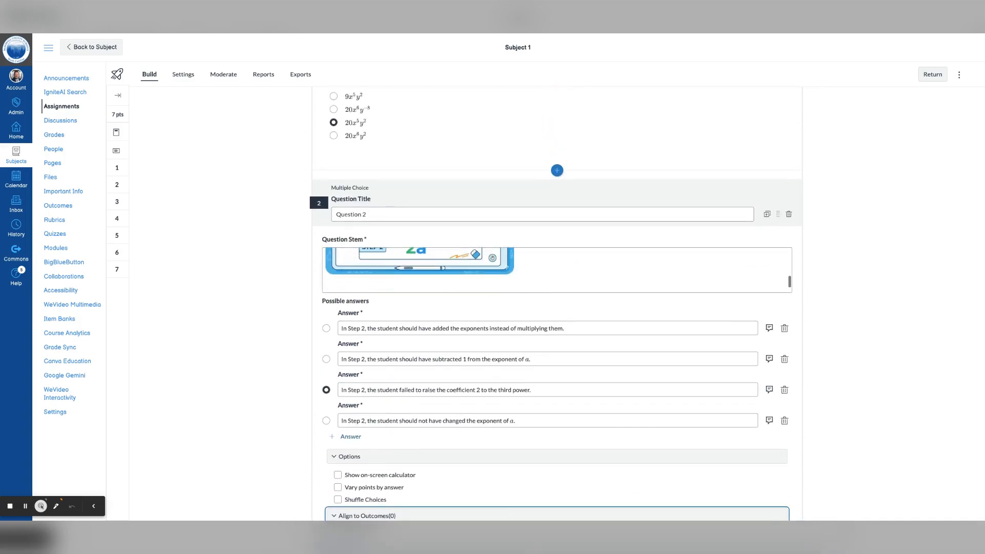
scroll(503, 292, down, 2)
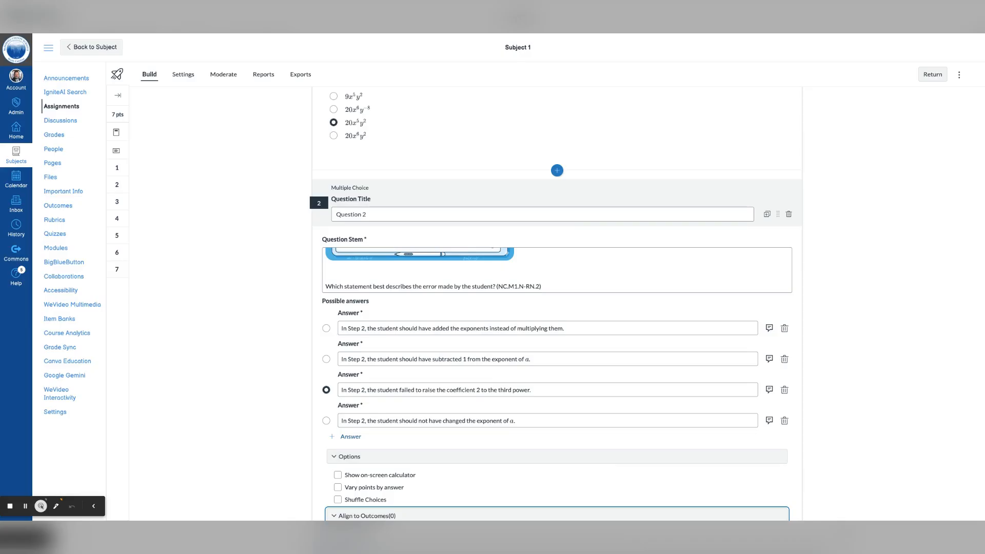
scroll(644, 462, down, 2)
scroll(645, 462, down, 3)
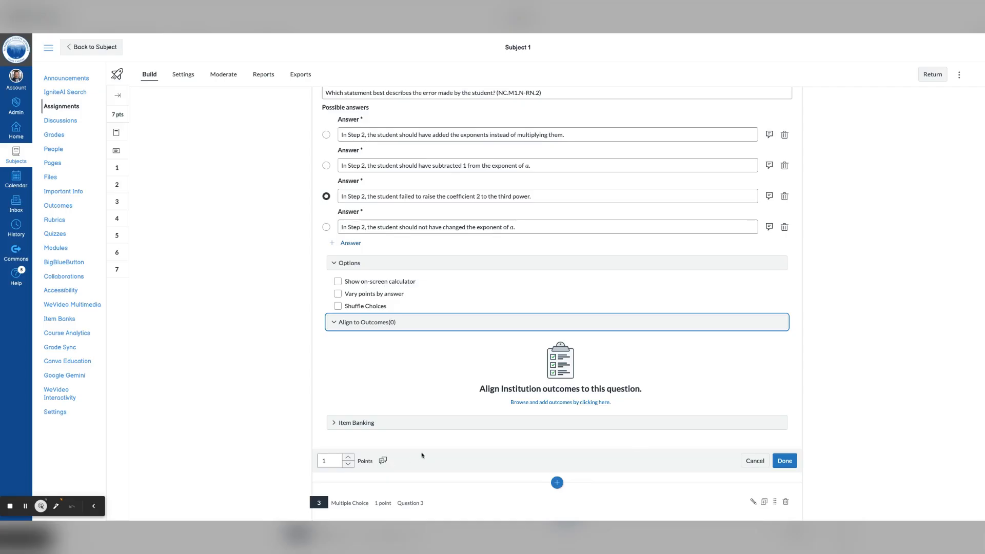
click(784, 461)
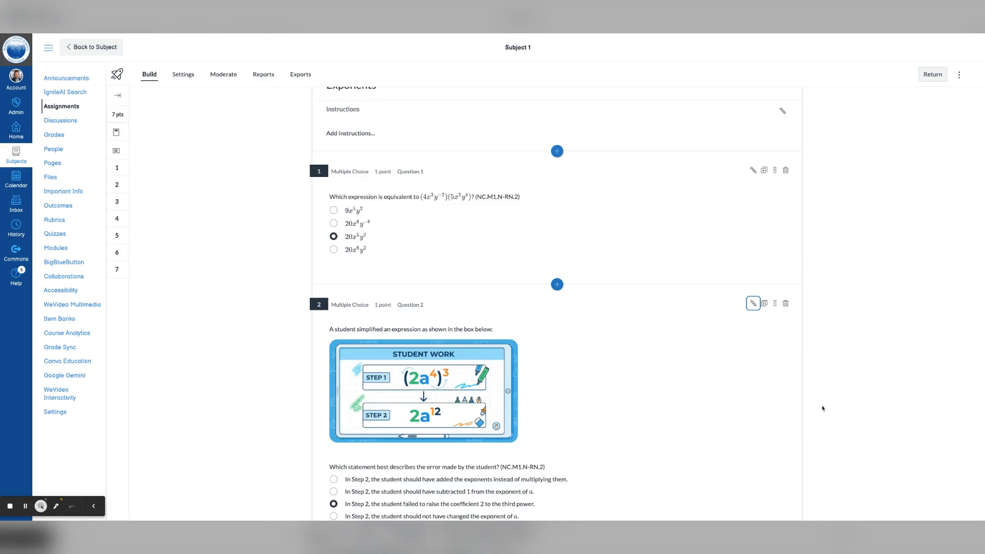
Step: Look over the resized Question 2 and the remaining imported questions through Question 7
scroll(826, 405, down, 3)
scroll(830, 400, down, 10)
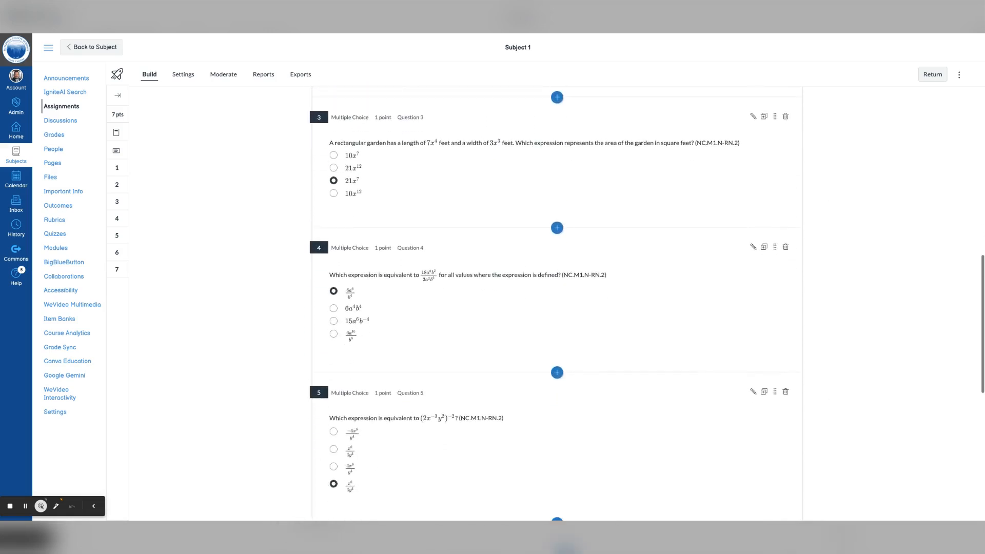
scroll(557, 307, down, 5)
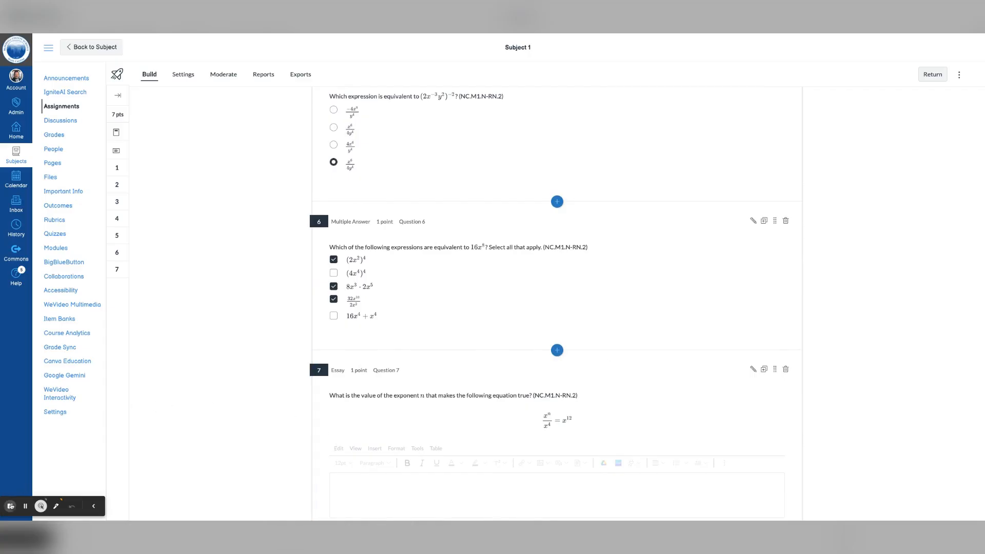
click(10, 506)
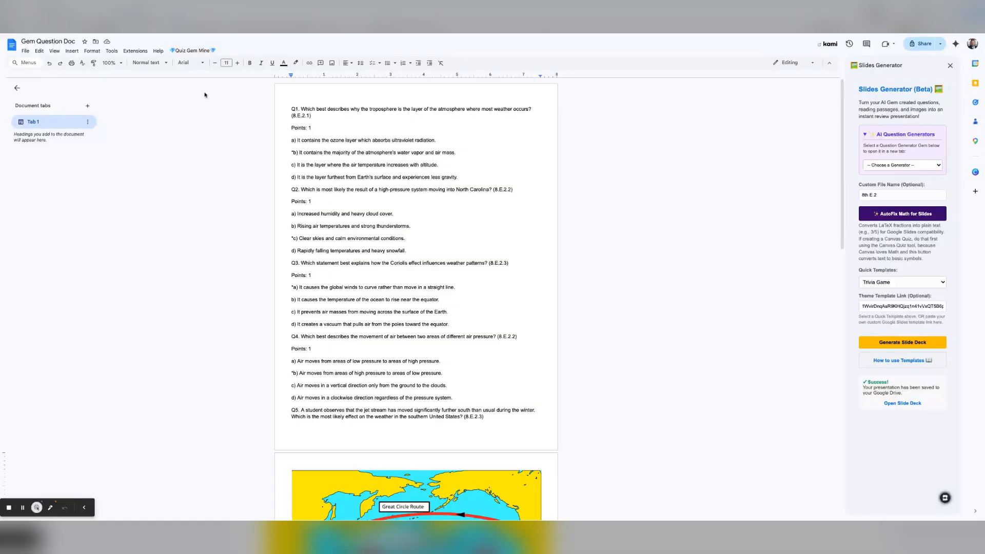
click(193, 50)
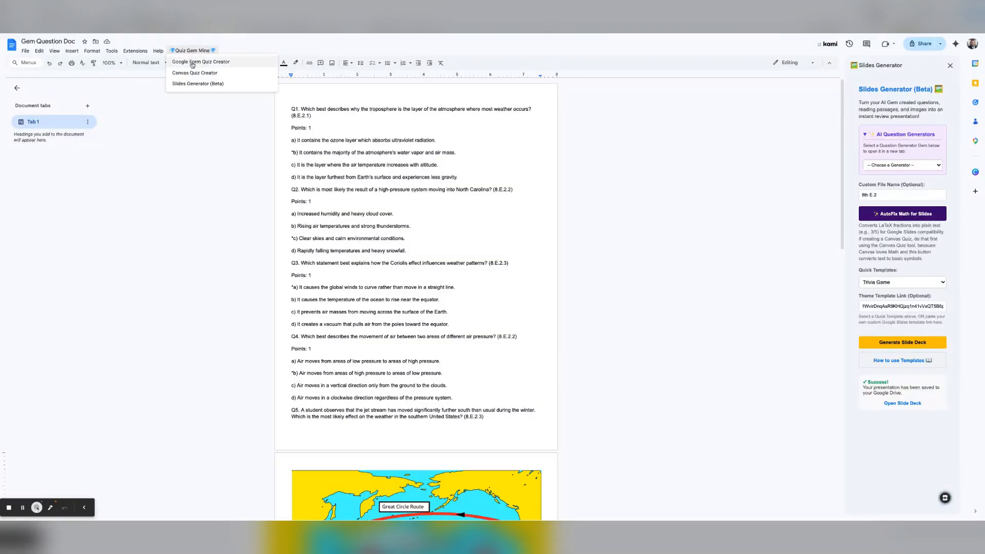
click(369, 151)
Step: Delete the text from Q1 through the Q5 question stem above the jet stream map in the Gem Question Doc
drag(290, 109, 485, 418)
scroll(478, 477, down, 2)
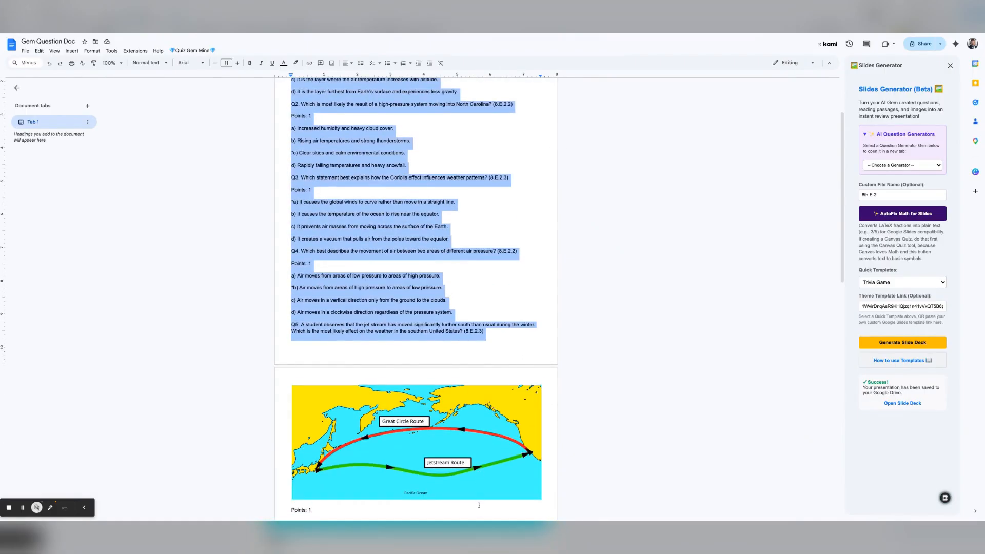
key(BackSpace)
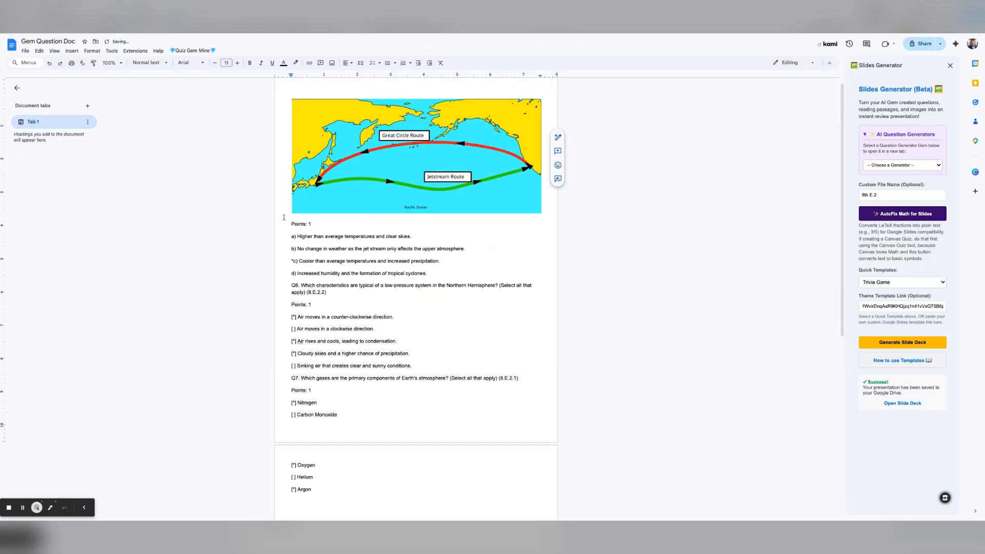
Step: Delete the jet stream map image and all remaining question text so the Gem Question Doc is empty
click(294, 197)
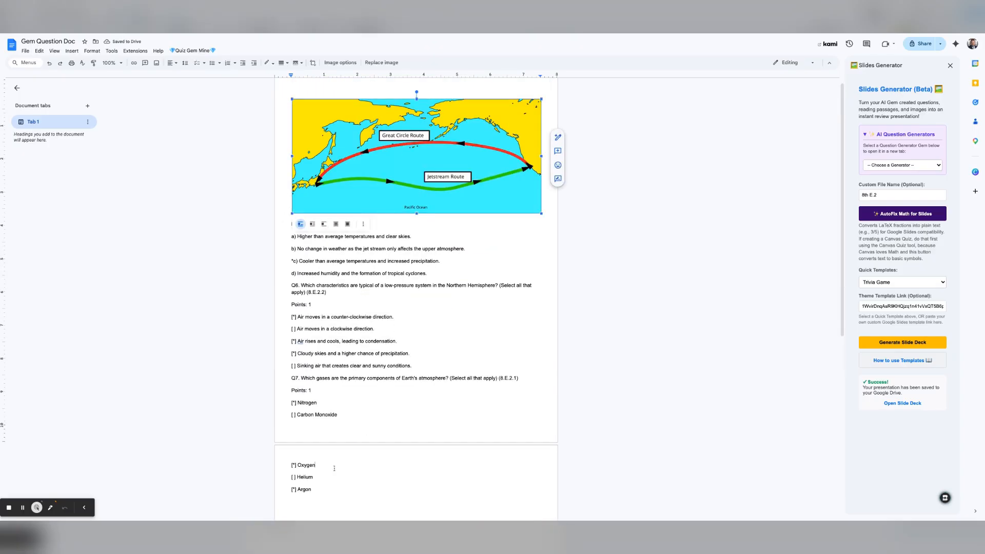
drag(334, 468, 325, 480)
key(BackSpace)
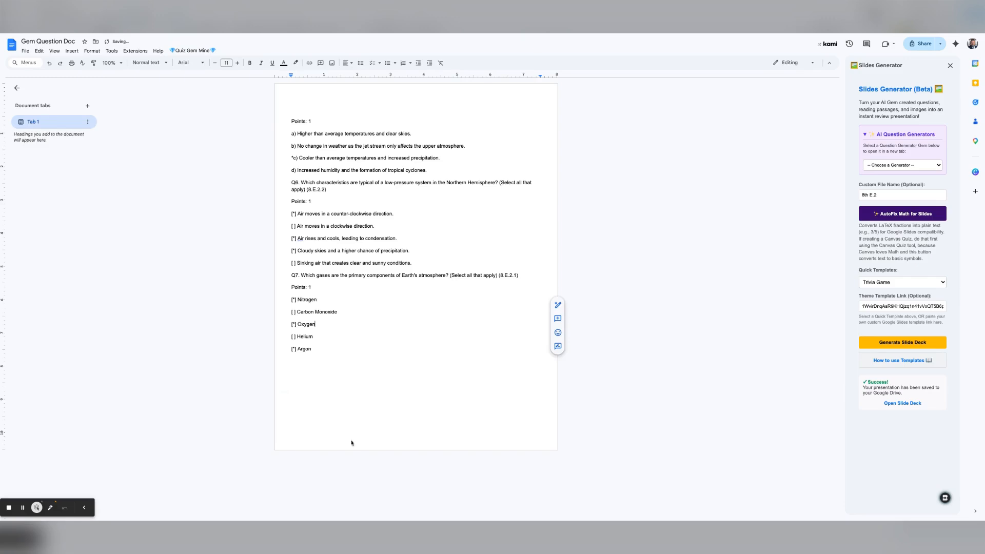
key(ctrl+a)
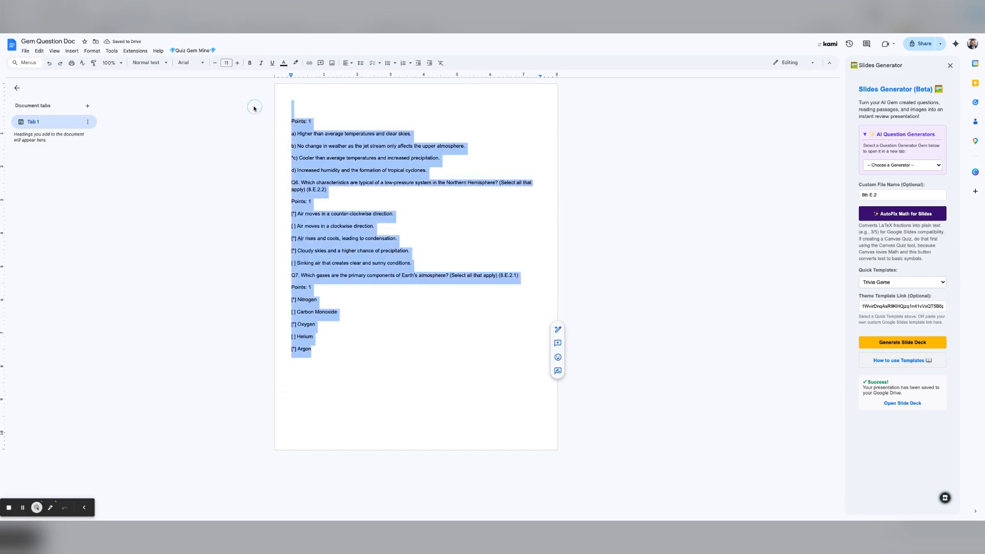
key(BackSpace)
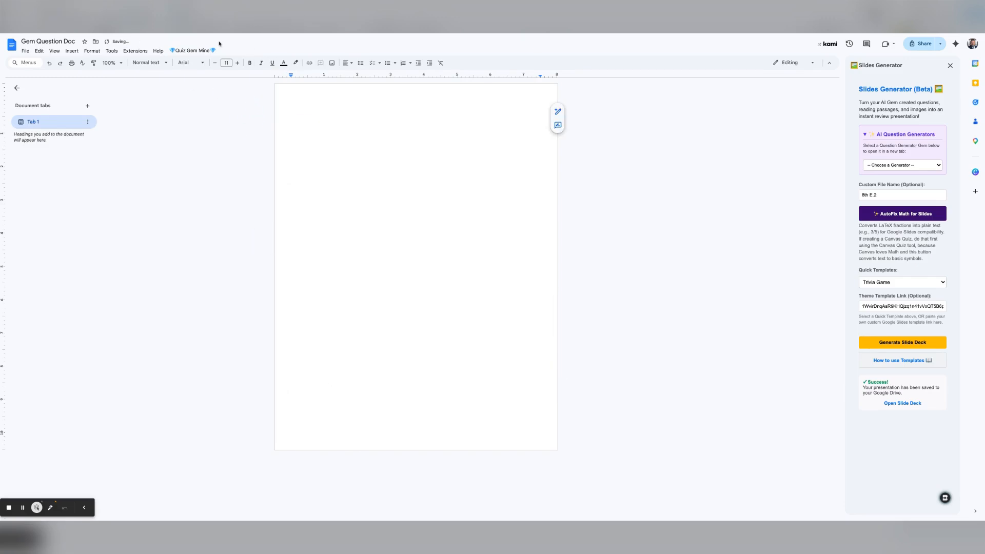
Step: Open the Canvas Quiz Creator from Quiz Gem Mine and expand its Formatting Guide to read the question formatting rules
click(193, 51)
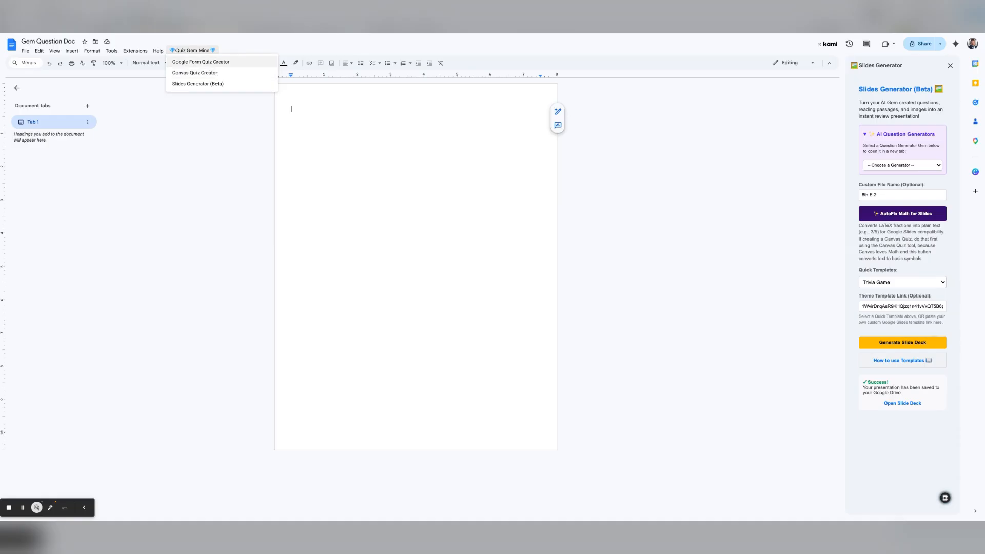
click(200, 62)
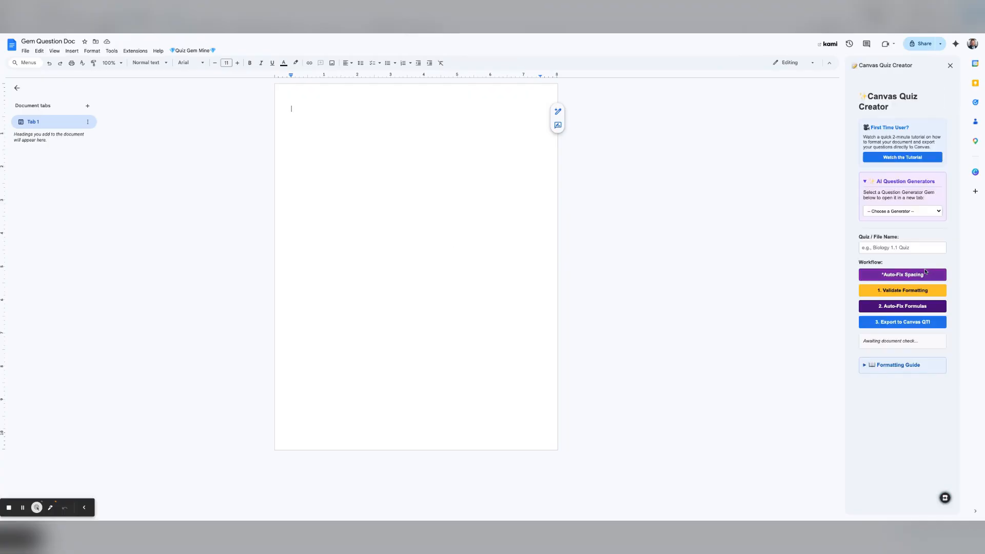
click(865, 366)
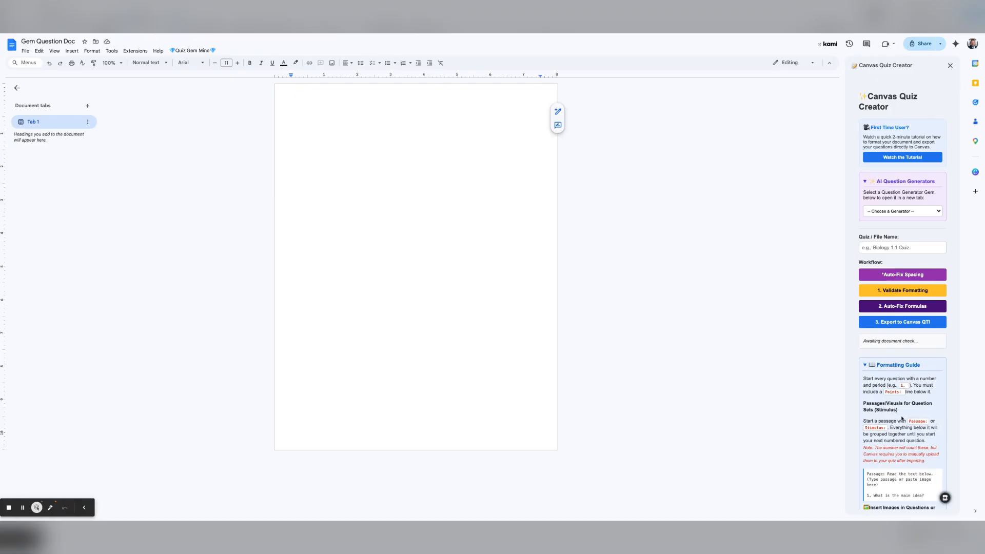
scroll(903, 418, down, 3)
scroll(902, 418, down, 1)
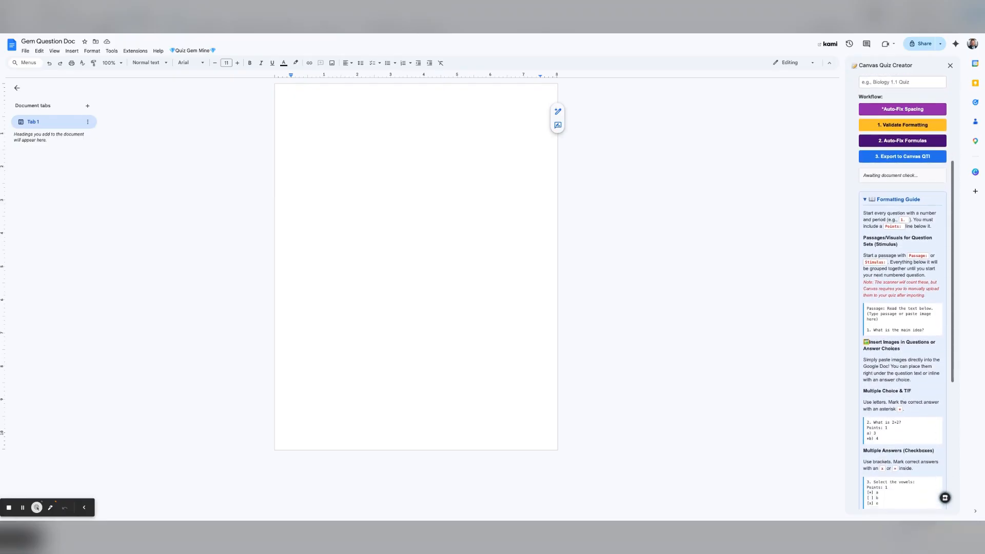